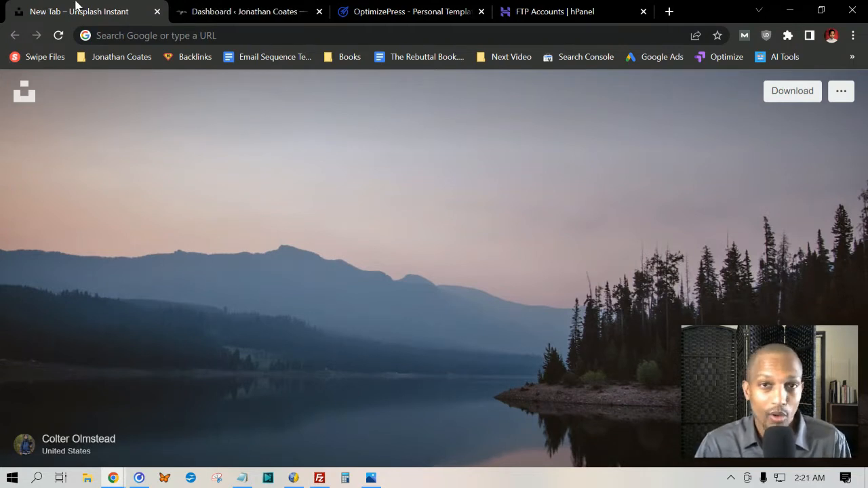
# Start creating a new funnel from scratch in the Funnels area of the WordPress dashboard
pyautogui.click(276, 5)
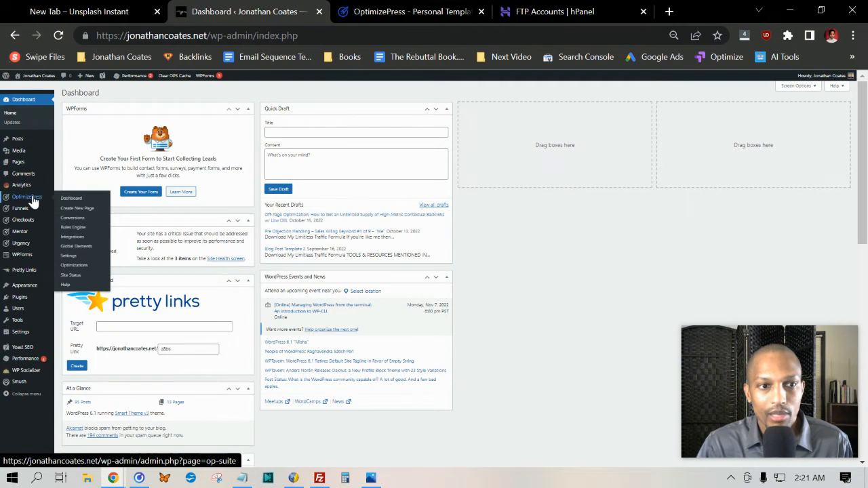
pyautogui.moveTo(26, 215)
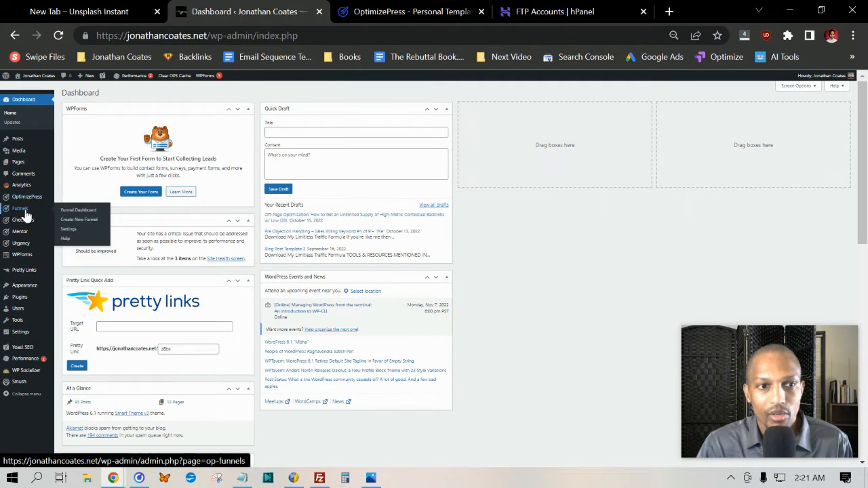
pyautogui.click(93, 213)
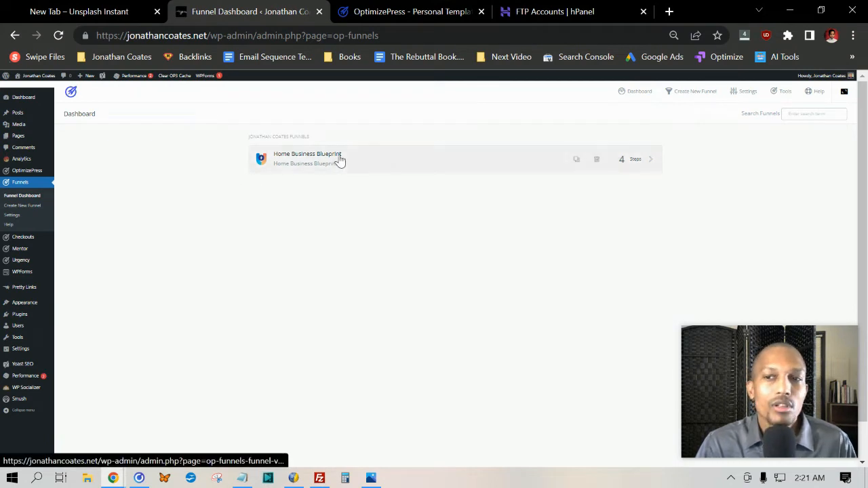
pyautogui.click(681, 96)
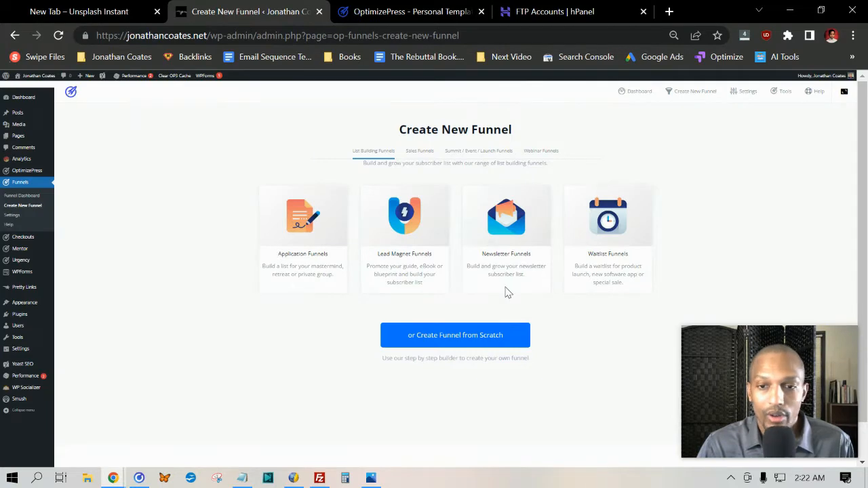
pyautogui.click(474, 344)
# Create the funnel with "Example Bonus Page" as both its name and its description
pyautogui.click(381, 245)
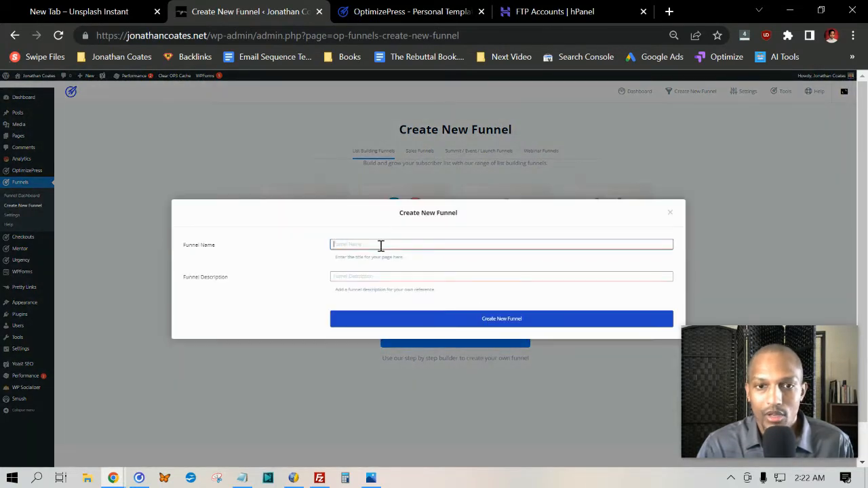
pyautogui.write('Examp')
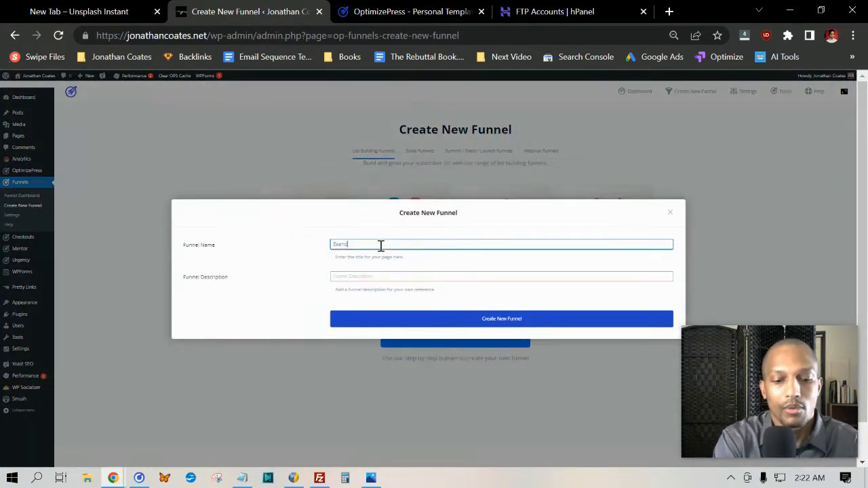
pyautogui.write('le Bonus Page')
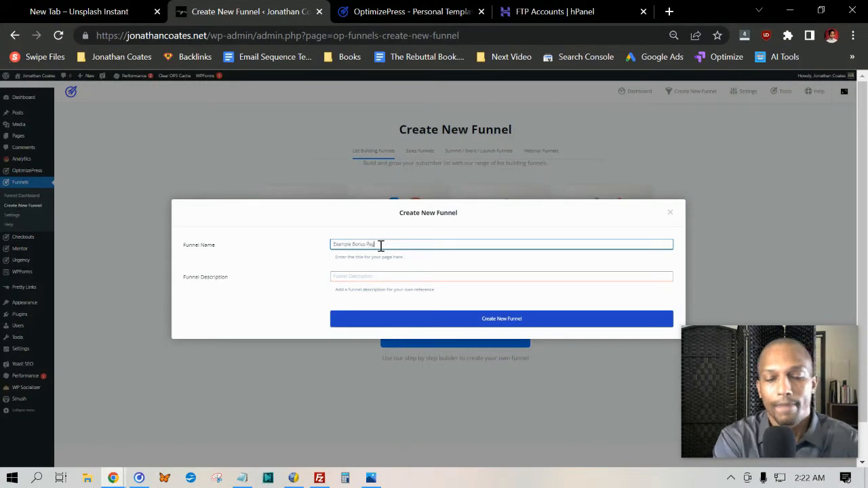
pyautogui.hotkey('ctrl', 'shift', 'Left')
pyautogui.hotkey('ctrl', 'shift', 'Left')
pyautogui.hotkey('ctrl', 'shift', 'Left')
pyautogui.rightClick(345, 245)
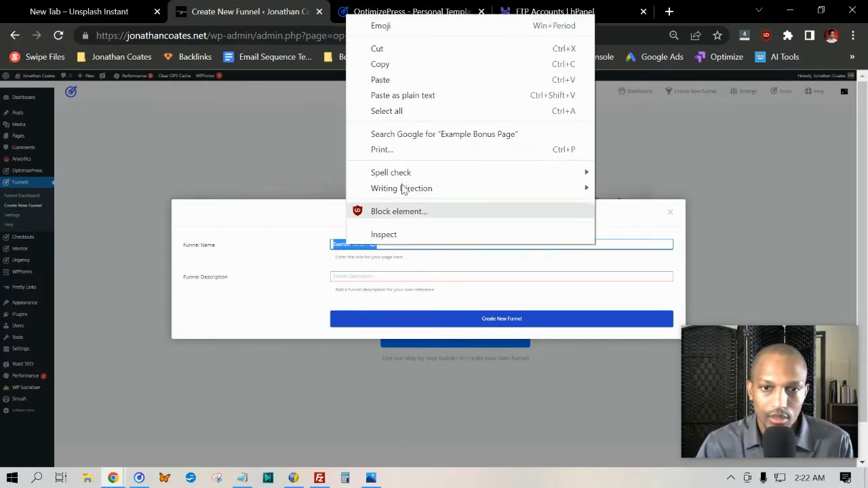
pyautogui.click(382, 65)
pyautogui.rightClick(374, 276)
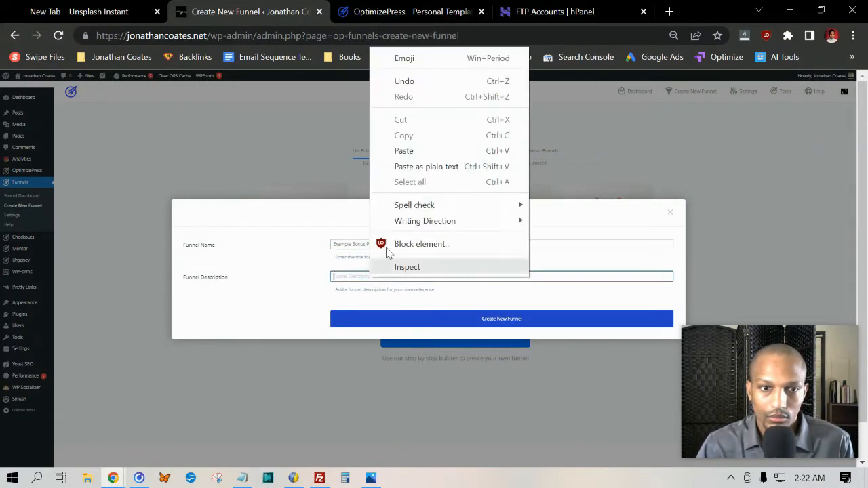
pyautogui.click(395, 149)
pyautogui.click(531, 317)
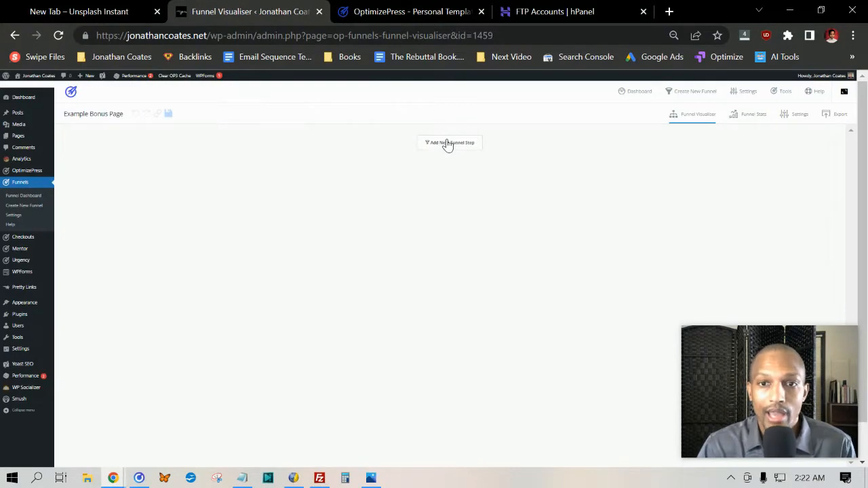
# Add a first funnel step based on the Blank Template, keeping the page title "Landing Page"
pyautogui.click(448, 144)
pyautogui.click(424, 190)
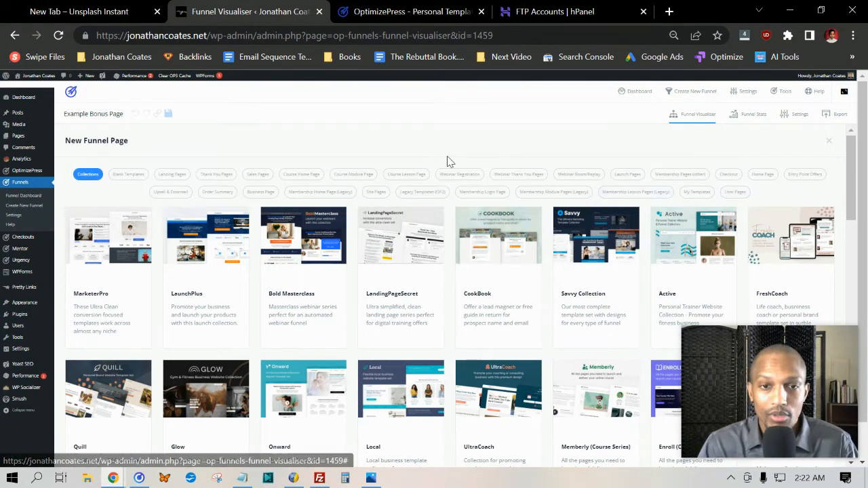
pyautogui.click(696, 192)
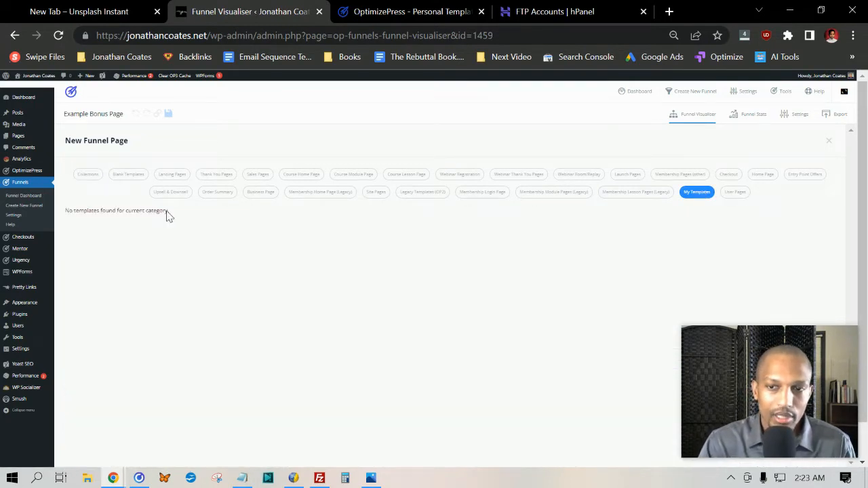
pyautogui.click(128, 175)
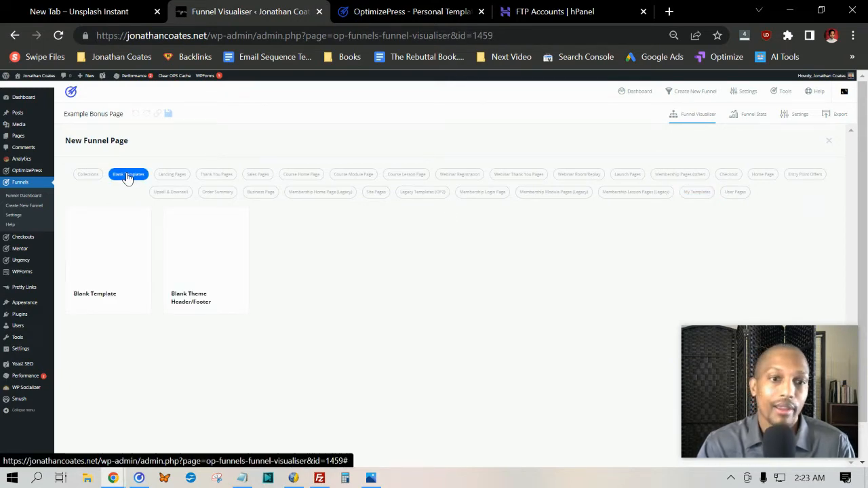
pyautogui.click(125, 239)
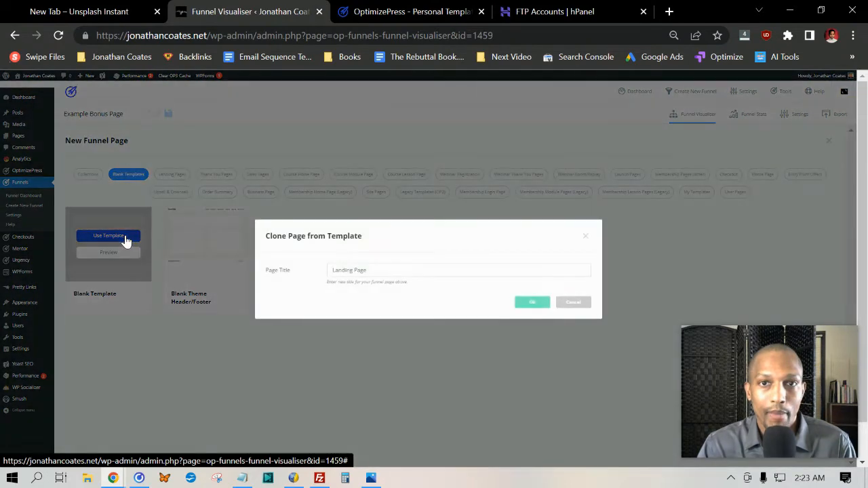
pyautogui.click(540, 306)
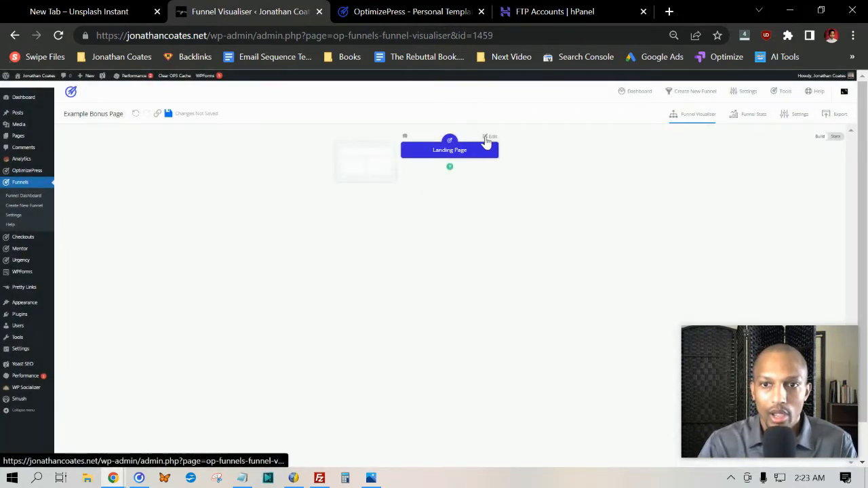
# Open the Landing Page step in OptimizeBuilder and add a new section with a single-column layout
pyautogui.click(486, 138)
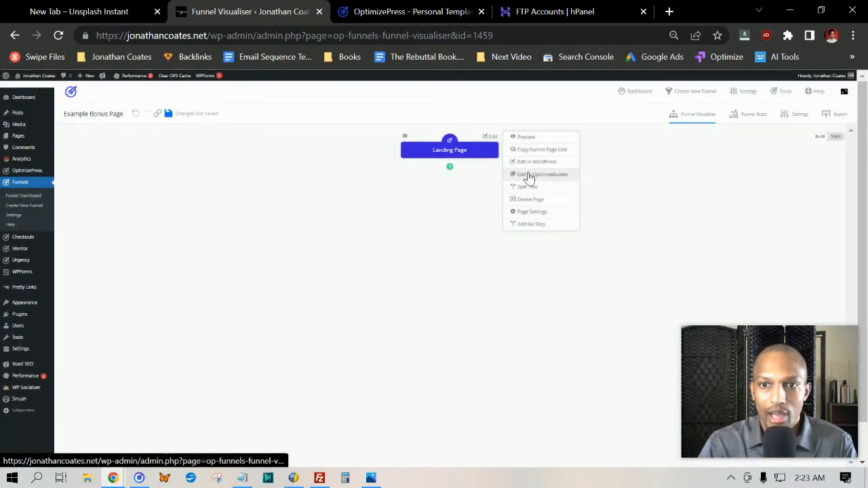
pyautogui.click(528, 175)
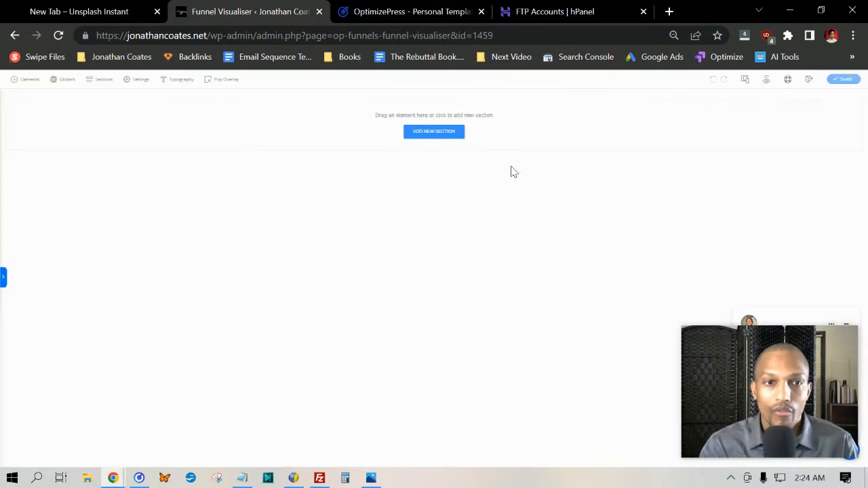
pyautogui.click(444, 133)
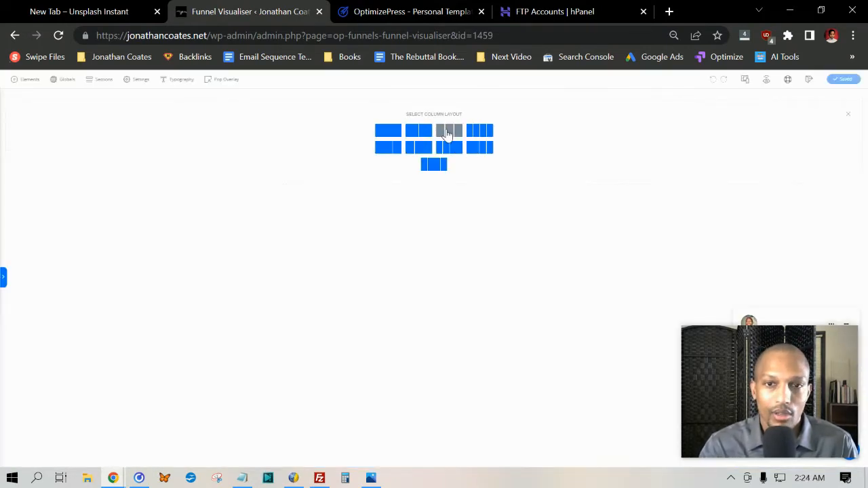
pyautogui.click(389, 133)
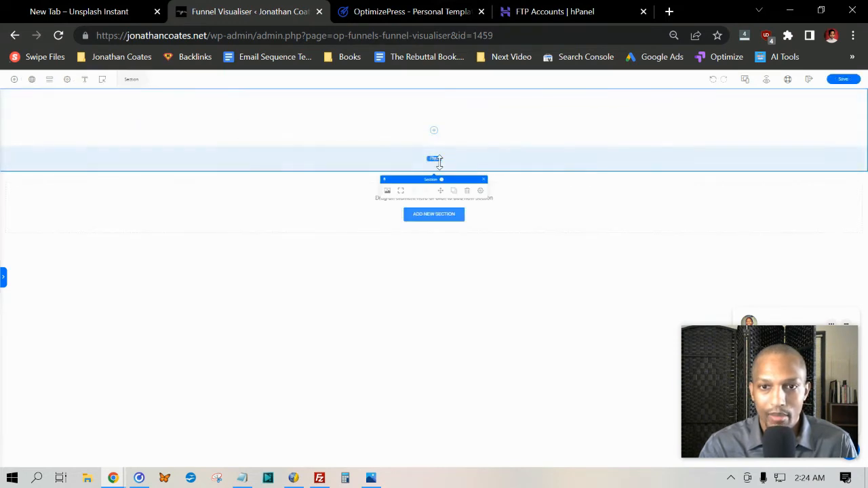
# Show the section templates in the My Sections category
pyautogui.click(134, 84)
pyautogui.click(48, 140)
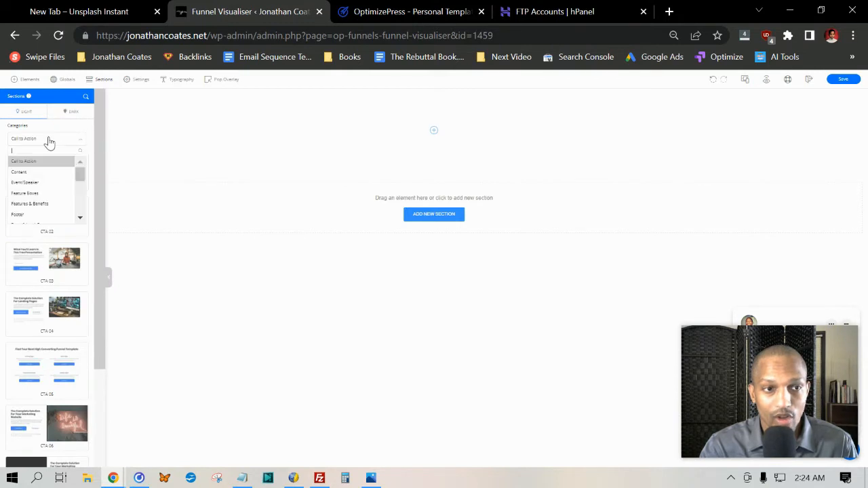
pyautogui.scroll(-5, 54, 182)
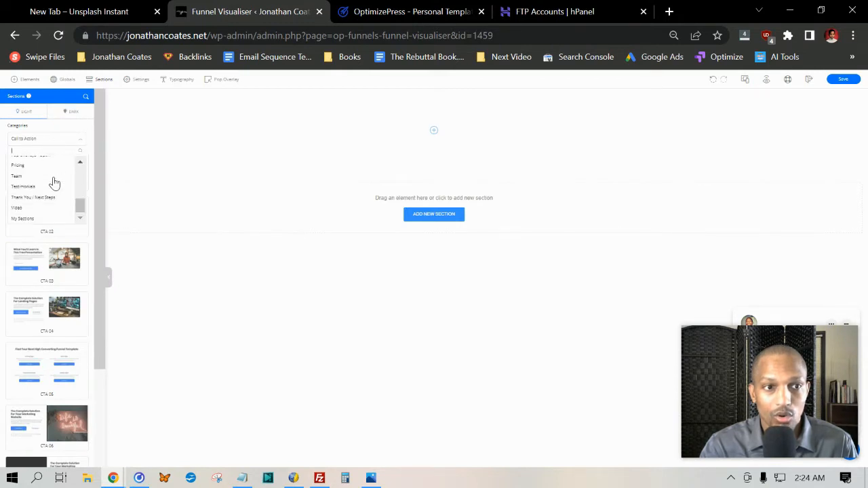
pyautogui.click(37, 224)
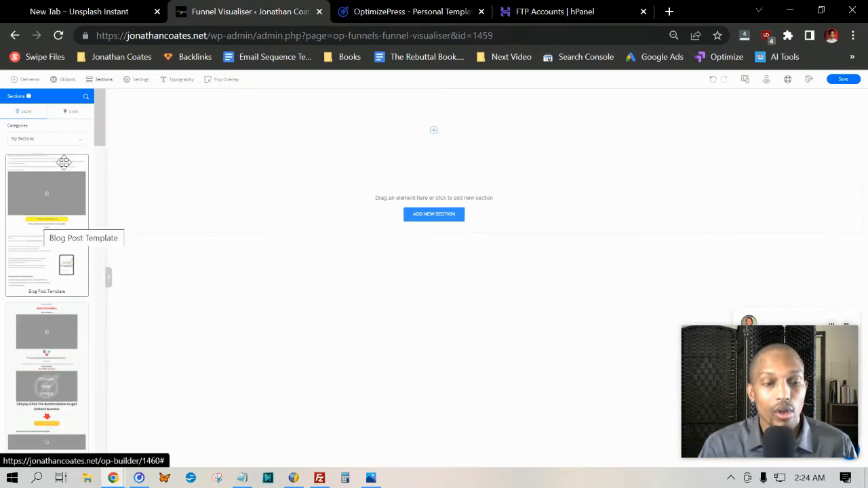
# Insert the saved Bonus Page Template 1 into the page below the empty section
pyautogui.scroll(-8, 63, 162)
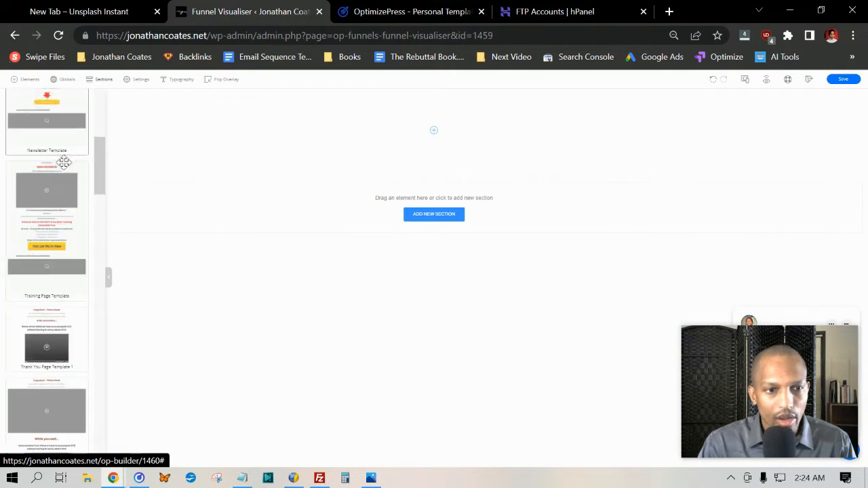
pyautogui.scroll(-10, 64, 162)
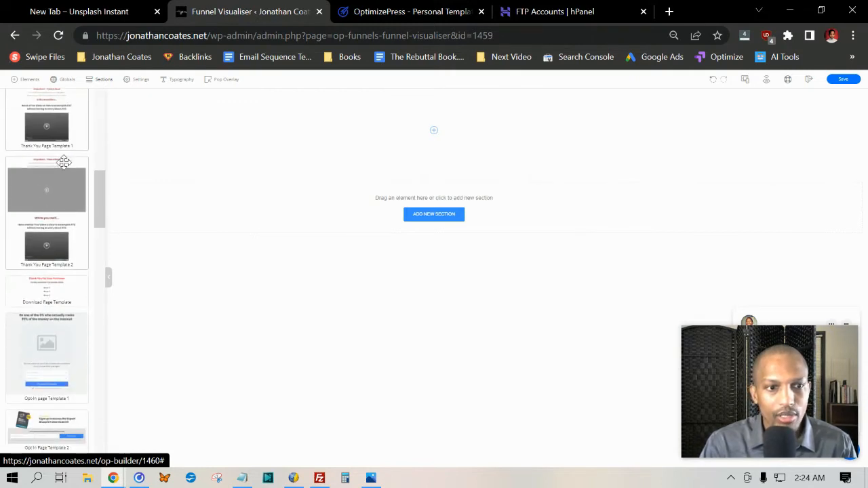
pyautogui.scroll(-10, 63, 162)
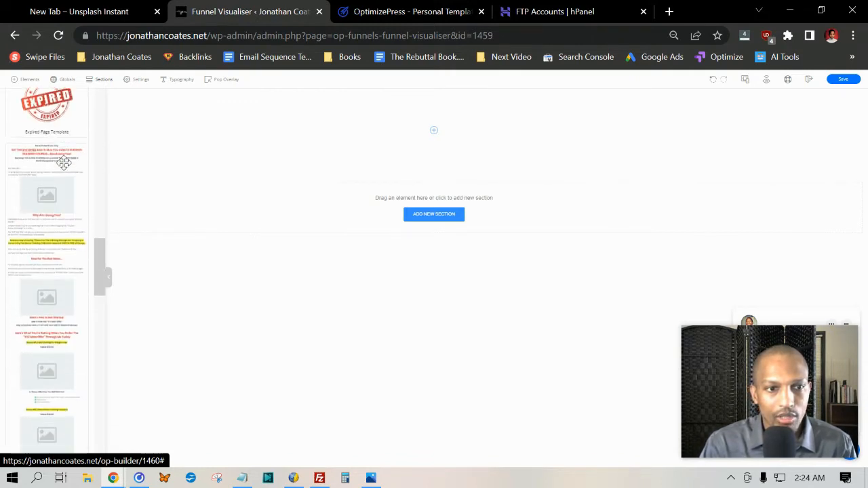
pyautogui.scroll(-5, 43, 196)
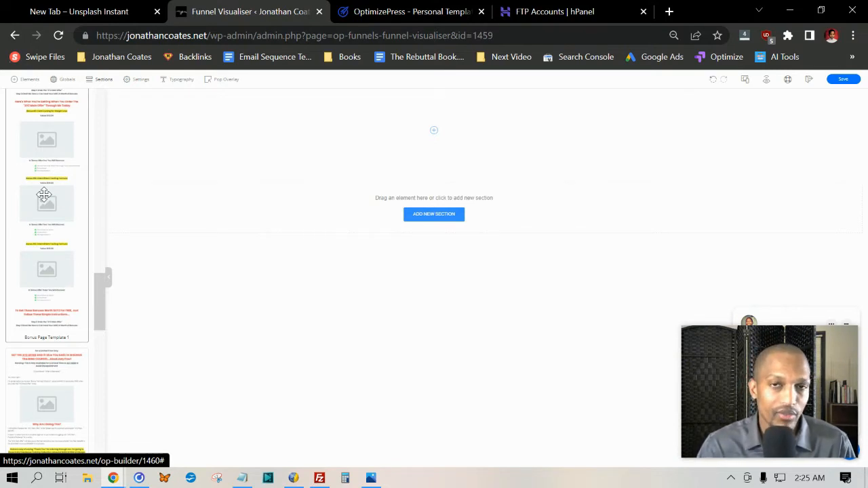
pyautogui.scroll(1, 44, 195)
pyautogui.scroll(-1, 36, 193)
pyautogui.scroll(2, 59, 202)
pyautogui.scroll(-2, 55, 207)
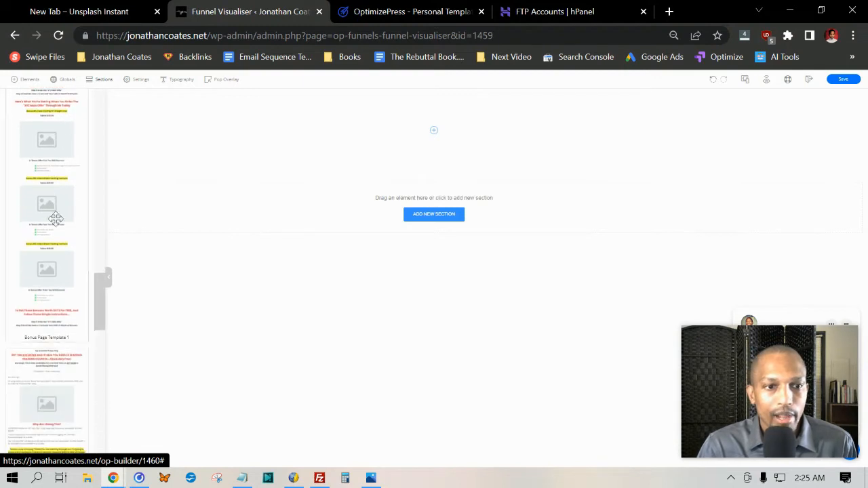
pyautogui.scroll(-5, 37, 266)
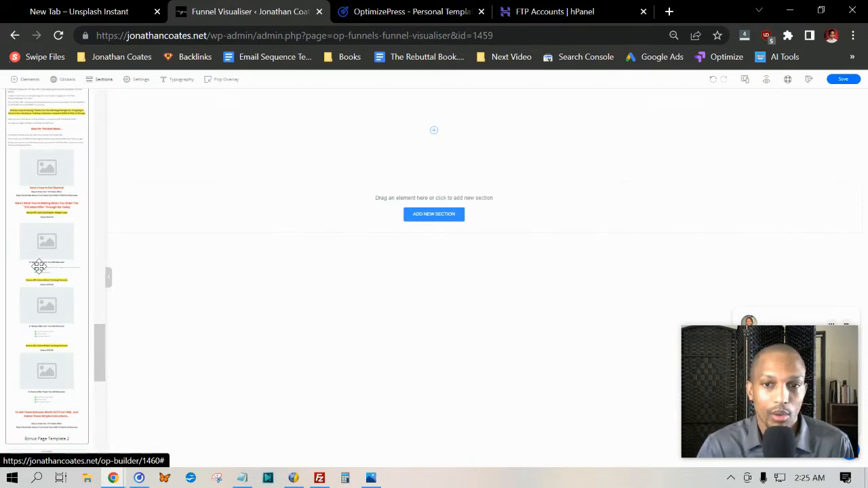
pyautogui.scroll(5, 38, 266)
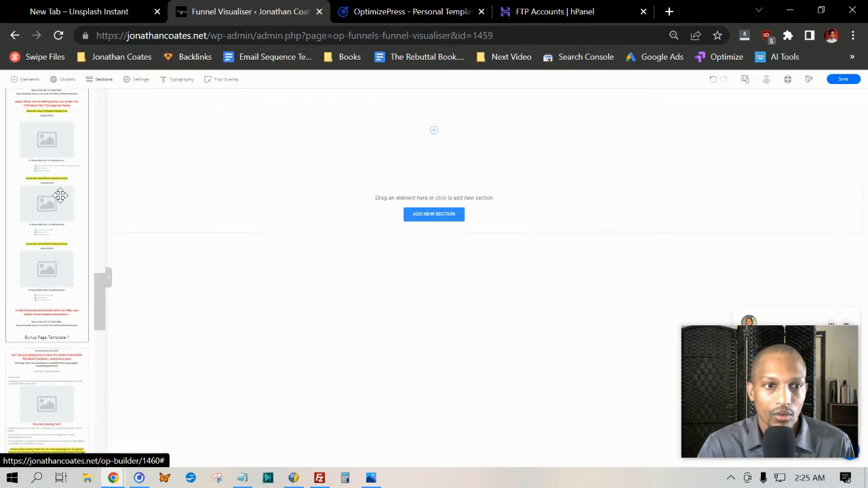
pyautogui.moveTo(60, 196); pyautogui.dragTo(446, 222)
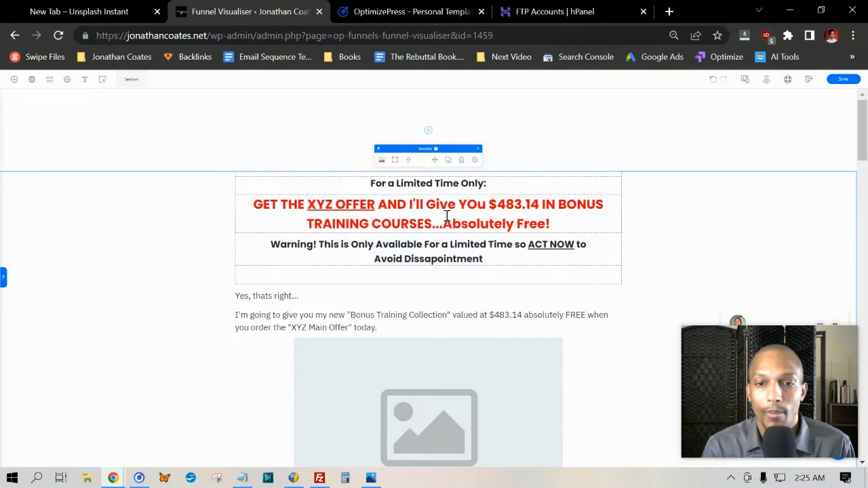
# Correct the miscapitalised "YOu" to "You" in the red main headline of the bonus page
pyautogui.scroll(-8, 446, 216)
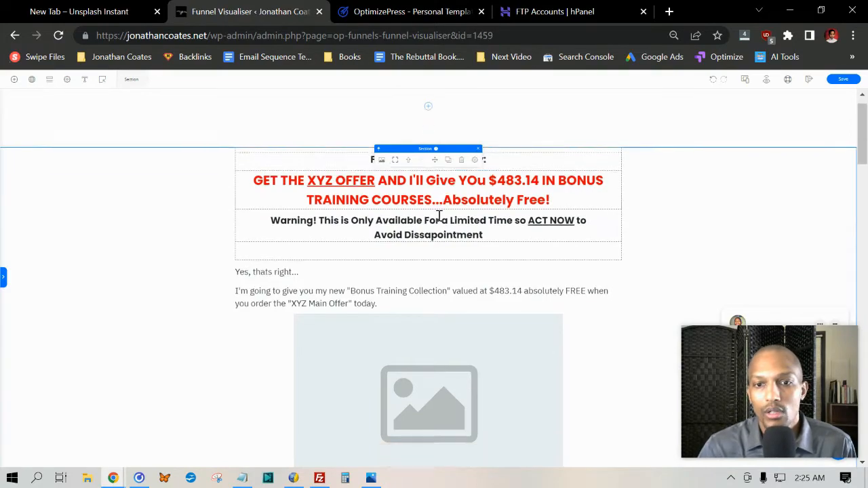
pyautogui.scroll(-15, 418, 220)
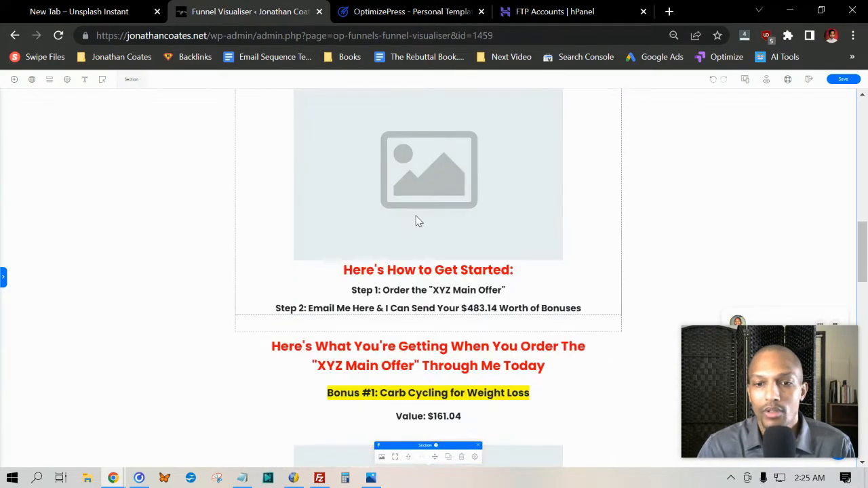
pyautogui.scroll(-4, 418, 220)
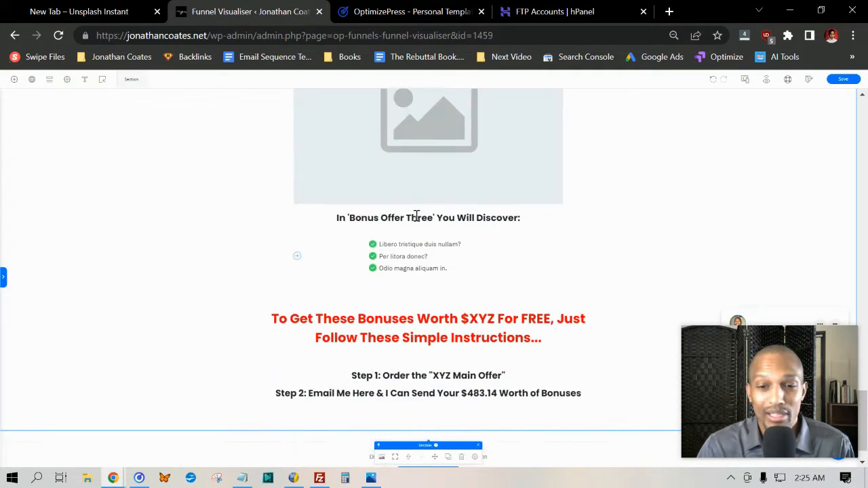
pyautogui.scroll(4, 418, 220)
pyautogui.scroll(12, 419, 220)
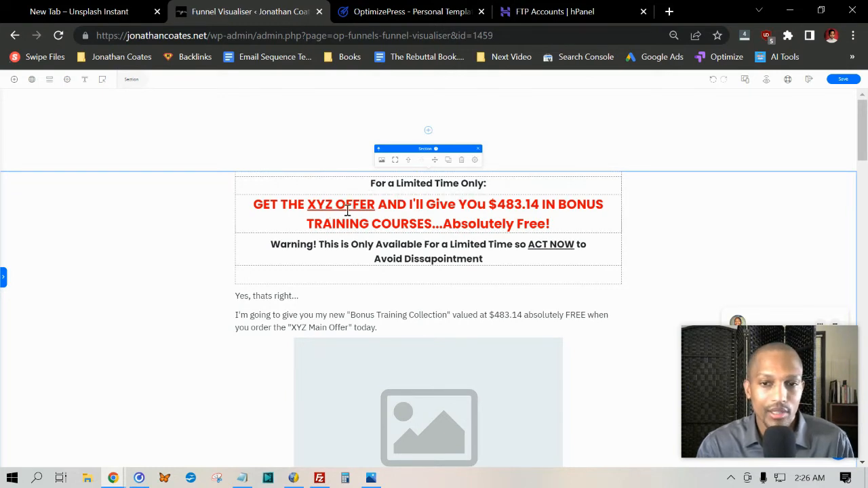
pyautogui.click(479, 204)
pyautogui.press('BackSpace')
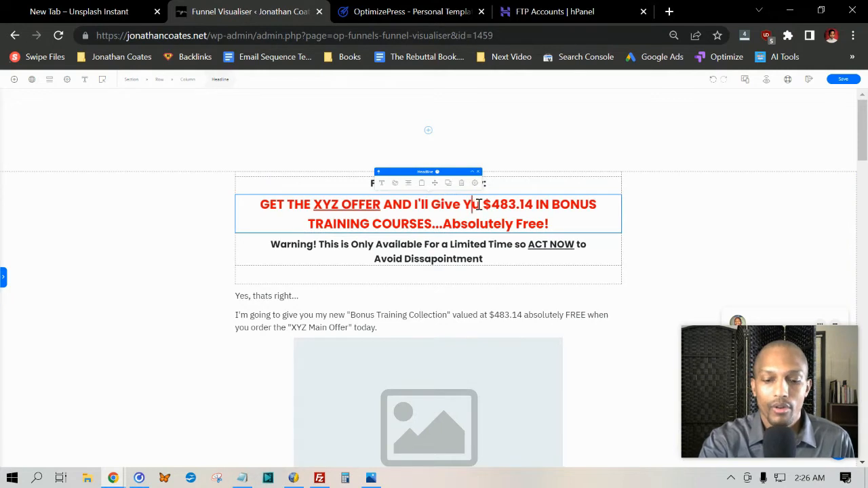
pyautogui.write('o')
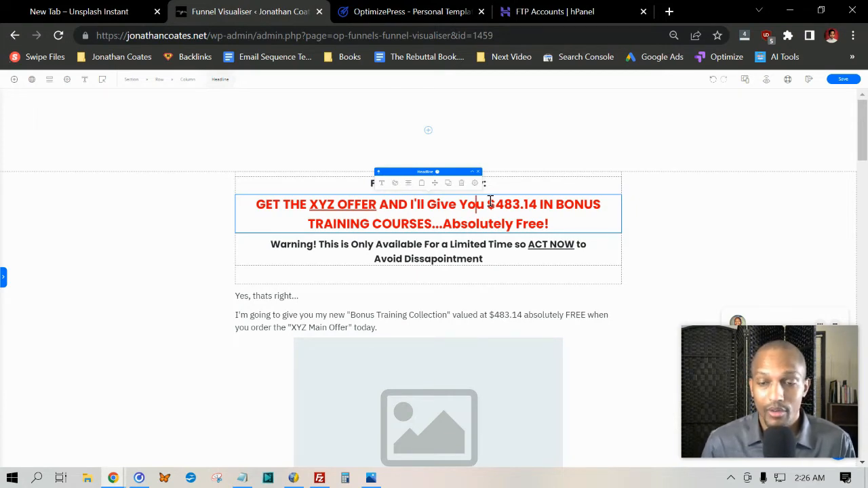
# Review the value lines under the Bonus #1, Bonus #2 and Bonus #3 titles
pyautogui.scroll(-3, 239, 237)
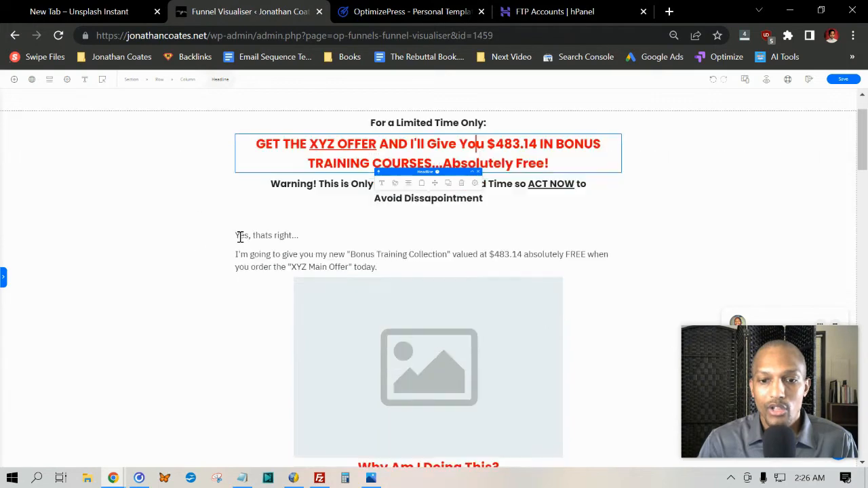
pyautogui.scroll(-12, 238, 243)
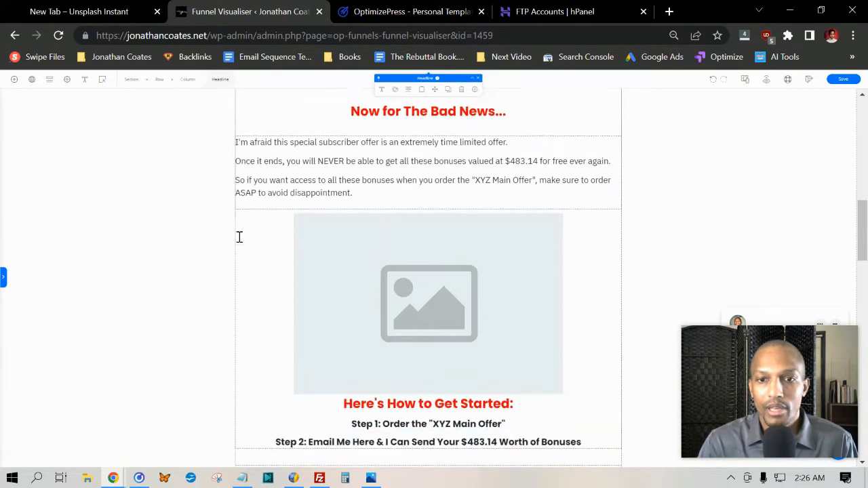
pyautogui.click(438, 165)
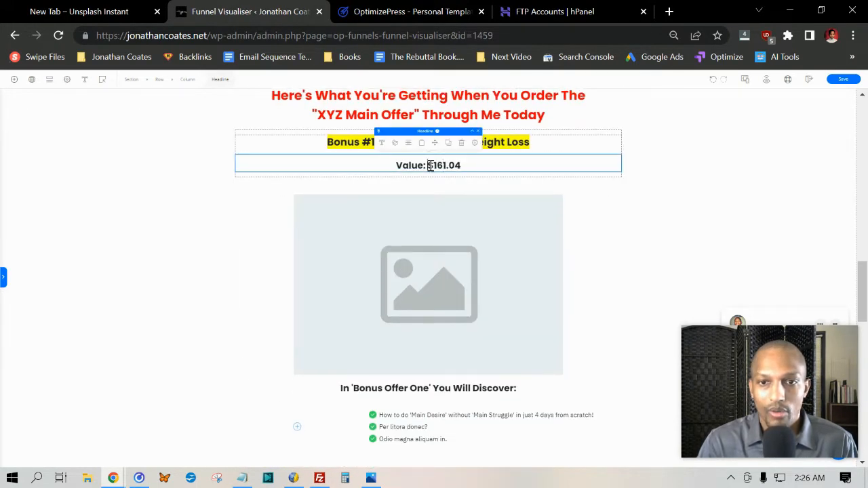
pyautogui.moveTo(429, 166); pyautogui.dragTo(477, 165)
pyautogui.click(469, 167)
pyautogui.scroll(-4, 448, 203)
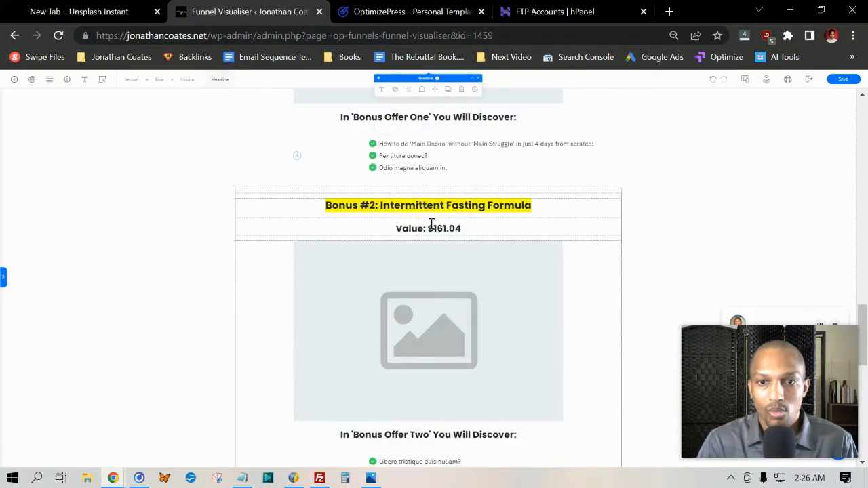
pyautogui.moveTo(431, 224); pyautogui.dragTo(486, 225)
pyautogui.scroll(-5, 457, 236)
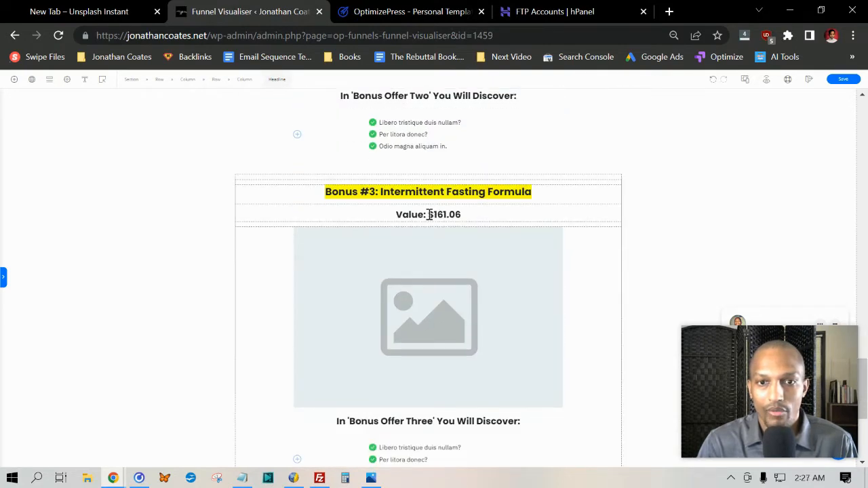
pyautogui.moveTo(428, 214); pyautogui.dragTo(461, 216)
# Review the total bonus value and offer name in the opening paragraph, plus the image placeholder beneath it
pyautogui.scroll(18, 447, 224)
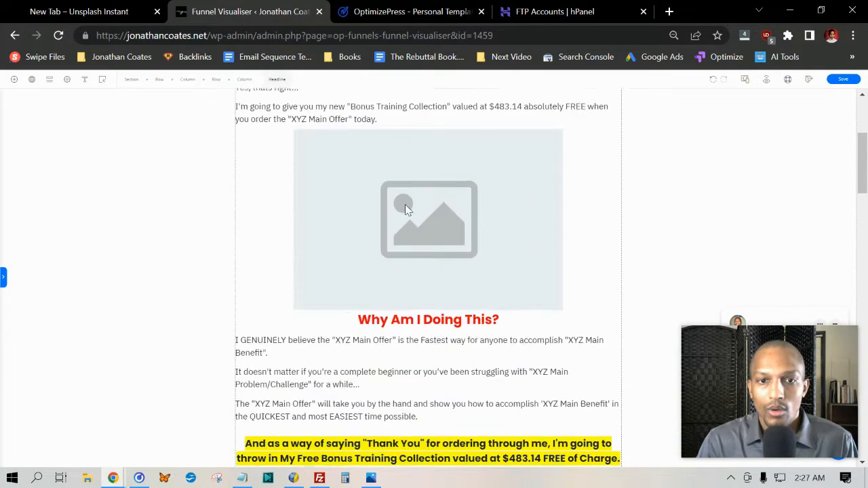
pyautogui.scroll(3, 411, 314)
pyautogui.click(321, 298)
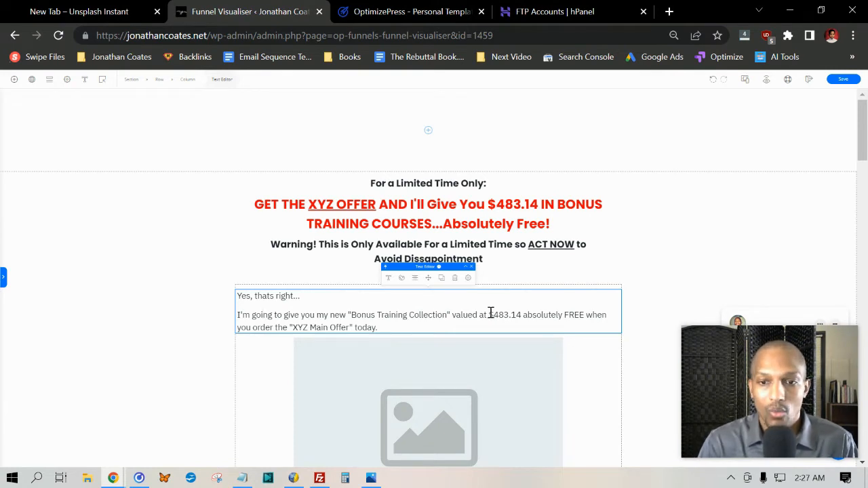
pyautogui.moveTo(488, 314); pyautogui.dragTo(505, 315)
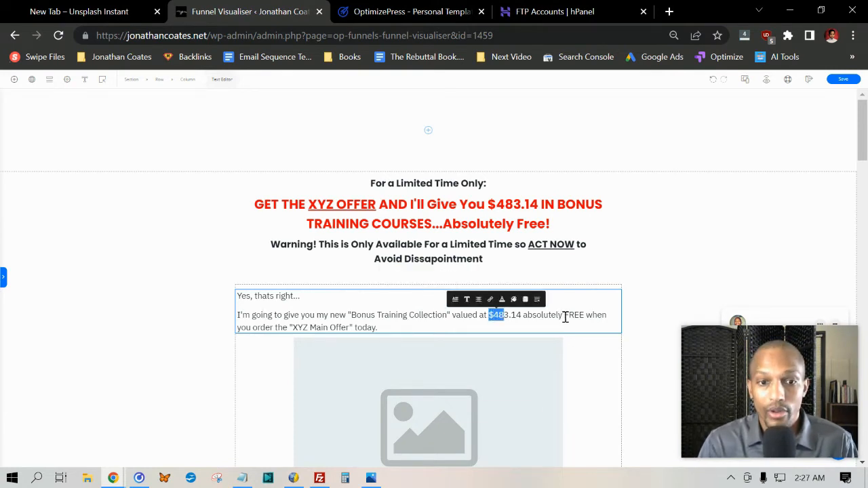
pyautogui.click(299, 329)
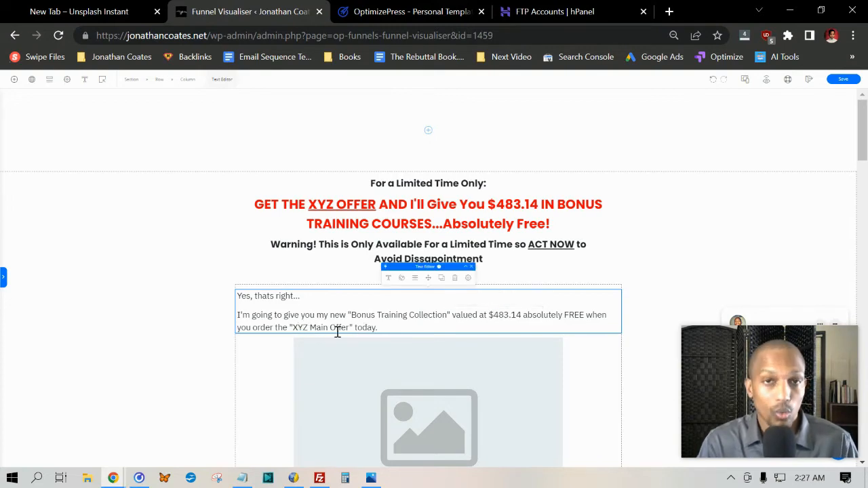
pyautogui.scroll(-2, 339, 298)
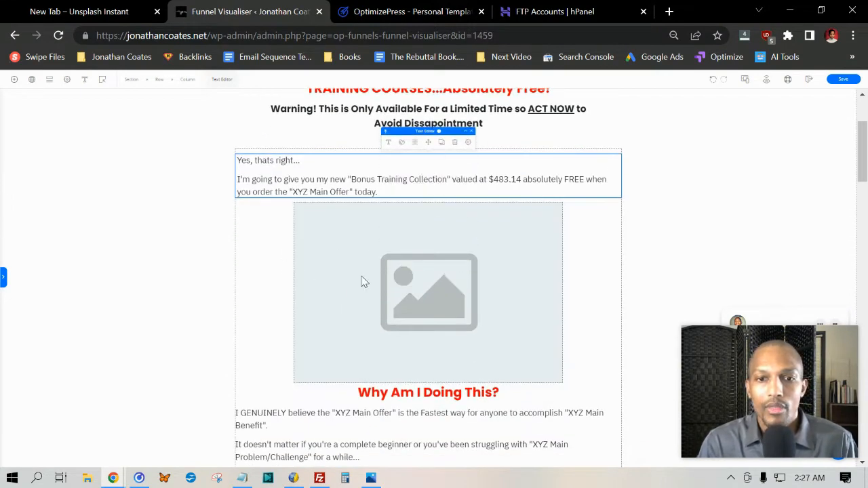
pyautogui.click(359, 283)
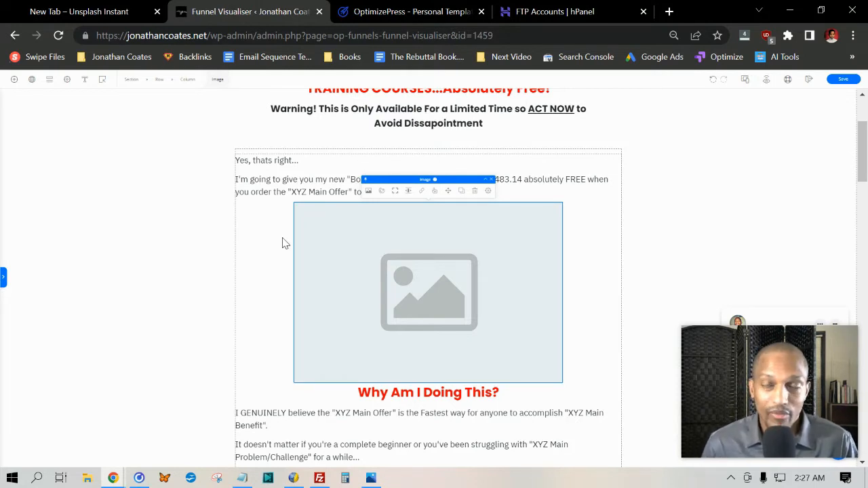
# Read the sales copy from "Why Am I Doing This?" through "Now for The Bad News..." and its image placeholder
pyautogui.scroll(-3, 285, 243)
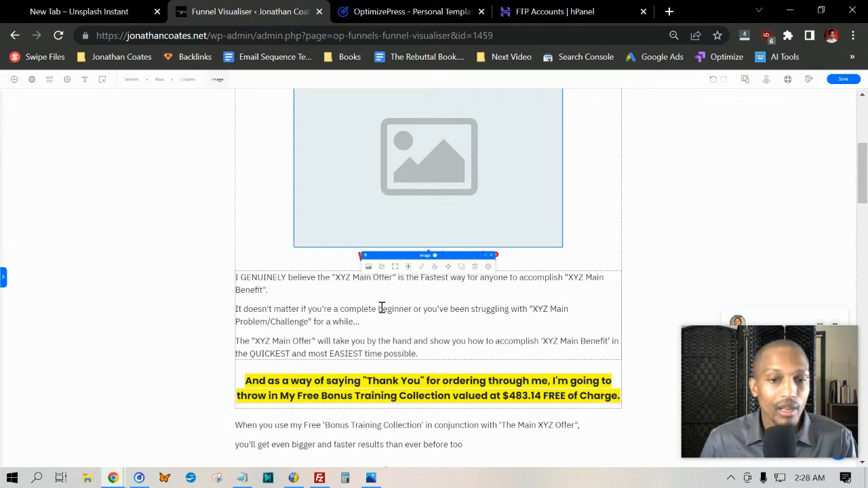
pyautogui.scroll(-2, 382, 308)
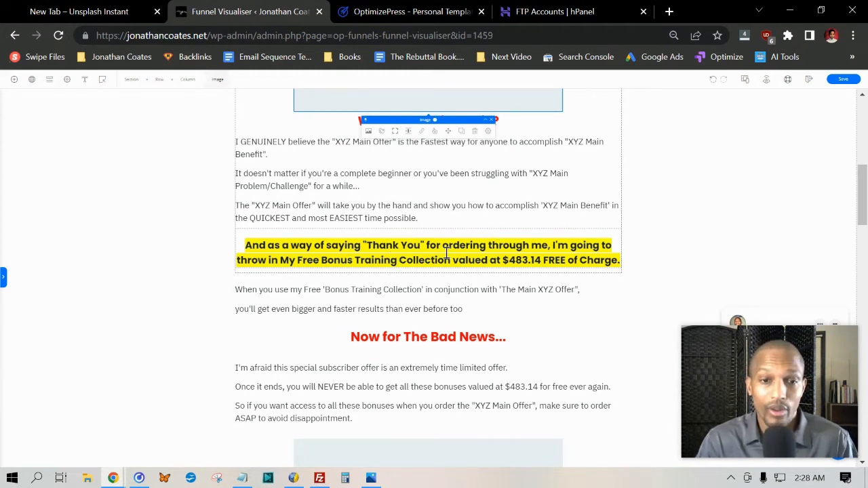
pyautogui.scroll(-1, 293, 260)
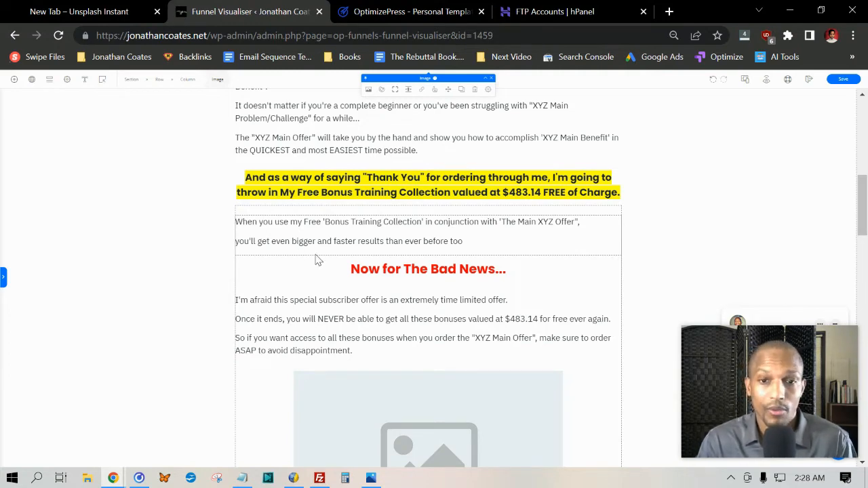
pyautogui.scroll(-1, 390, 280)
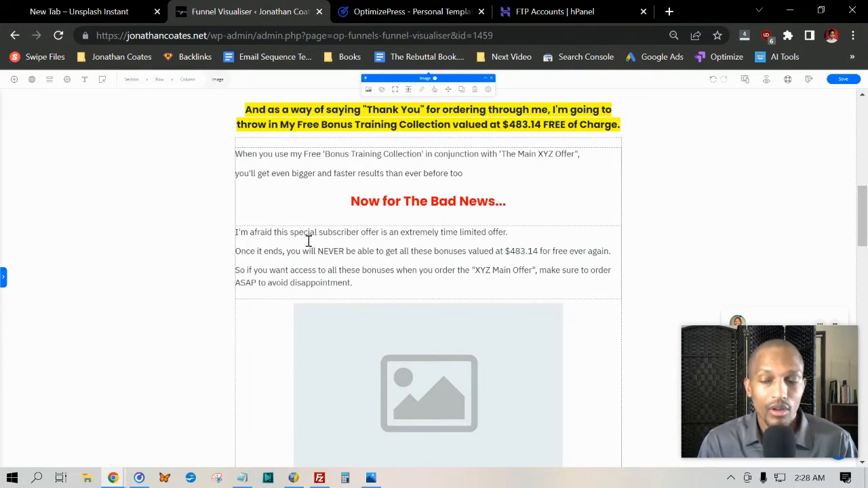
pyautogui.scroll(-5, 323, 238)
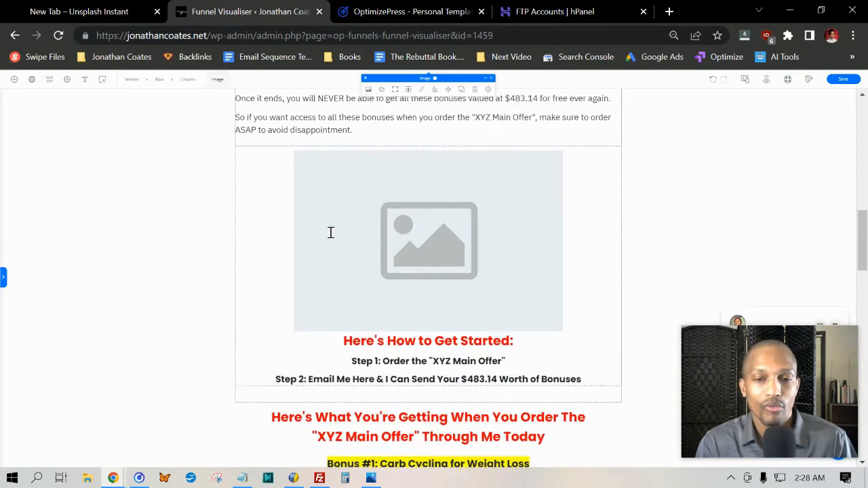
pyautogui.scroll(4, 421, 194)
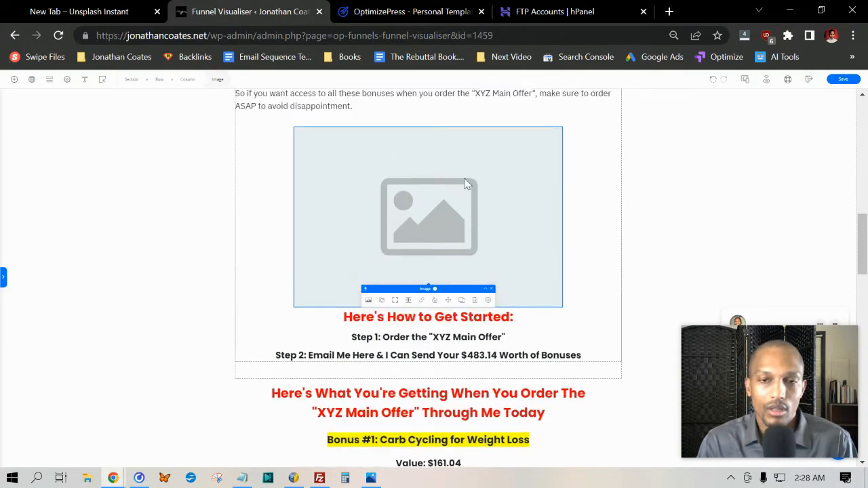
pyautogui.scroll(-2, 418, 295)
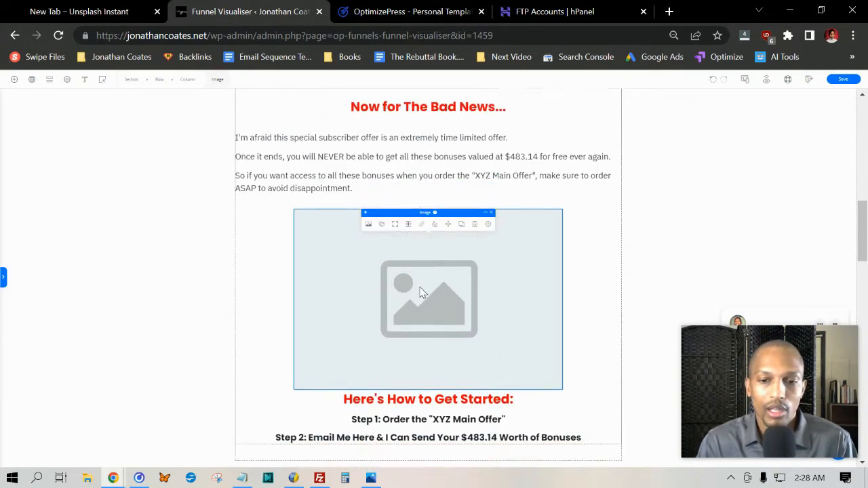
# Review the "Here's How to Get Started:" heading with its order step and email step
pyautogui.moveTo(338, 290); pyautogui.dragTo(519, 291)
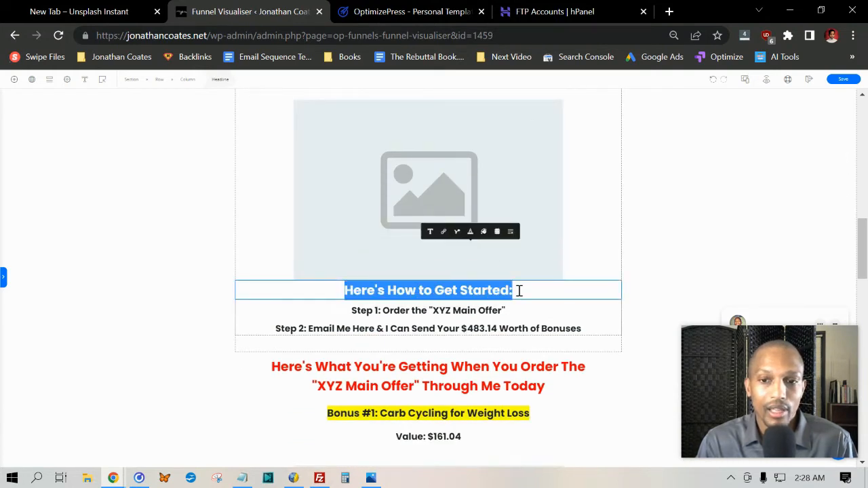
pyautogui.click(520, 291)
pyautogui.click(350, 311)
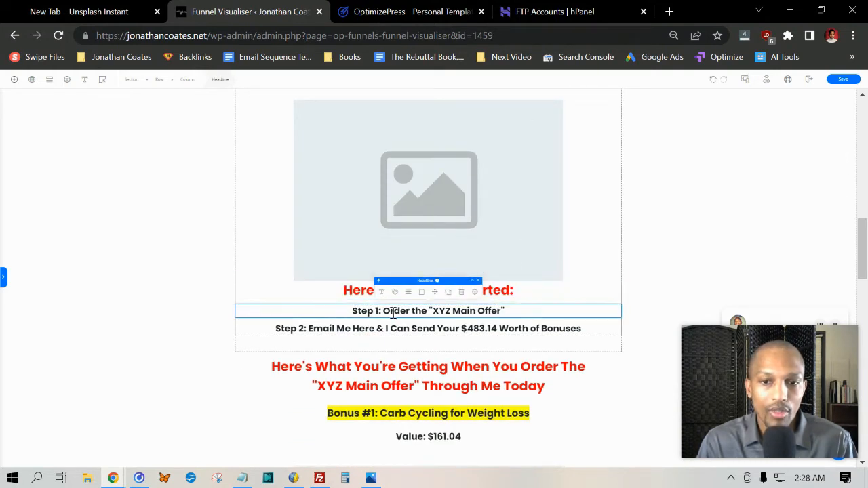
pyautogui.moveTo(501, 311); pyautogui.dragTo(411, 311)
pyautogui.click(302, 329)
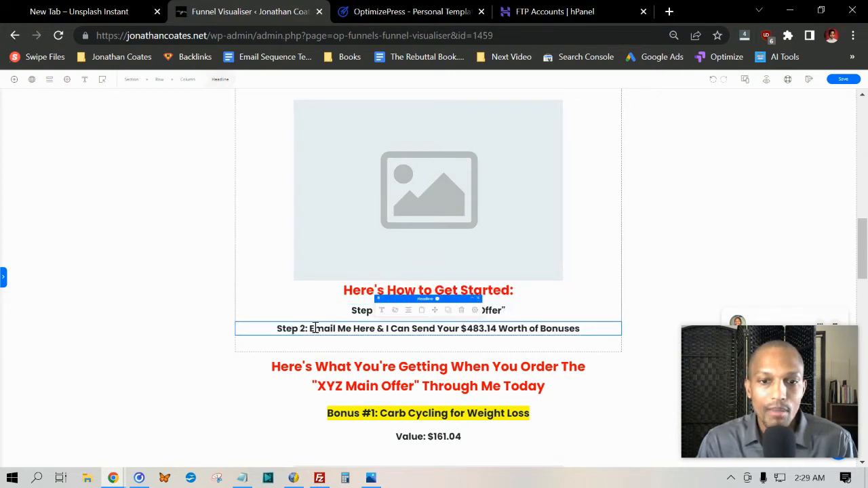
pyautogui.moveTo(375, 329); pyautogui.dragTo(359, 330)
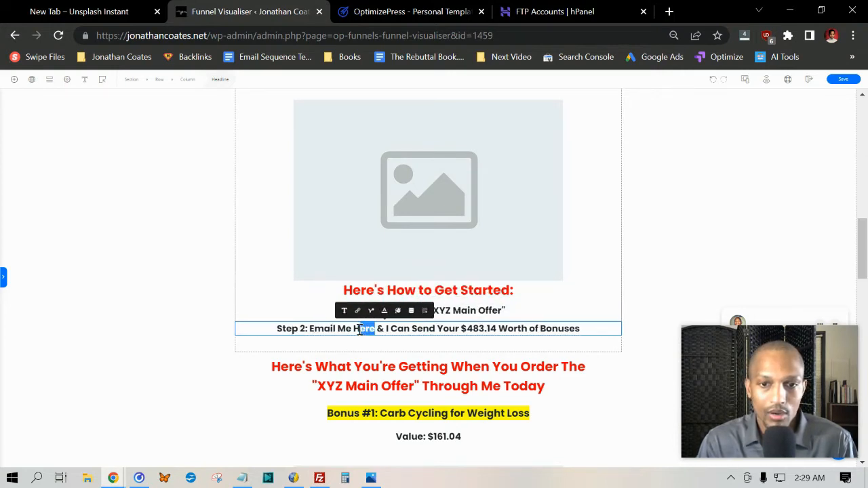
pyautogui.click(359, 330)
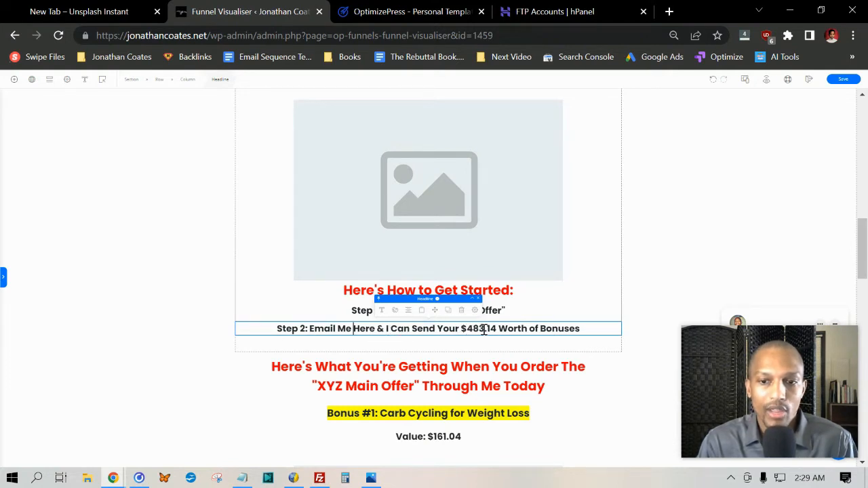
# Review the Bonus #1 block, including its course title, image placeholder and the list of what buyers will discover
pyautogui.scroll(-1, 409, 338)
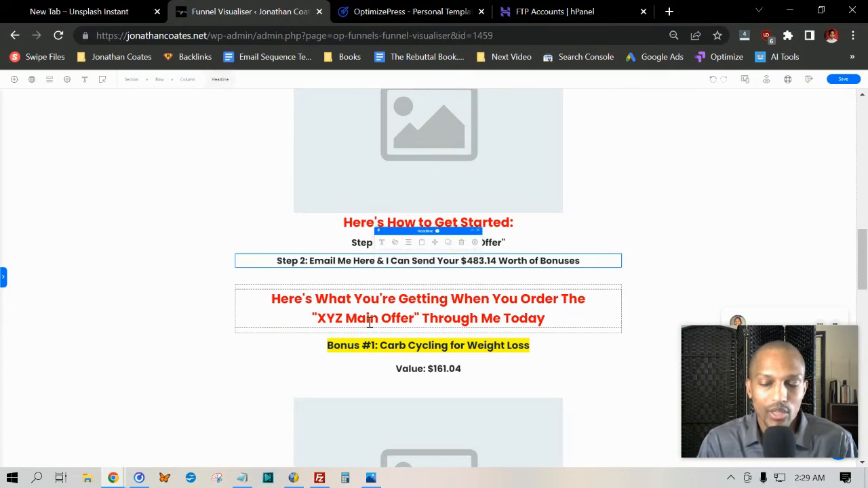
pyautogui.scroll(-2, 492, 328)
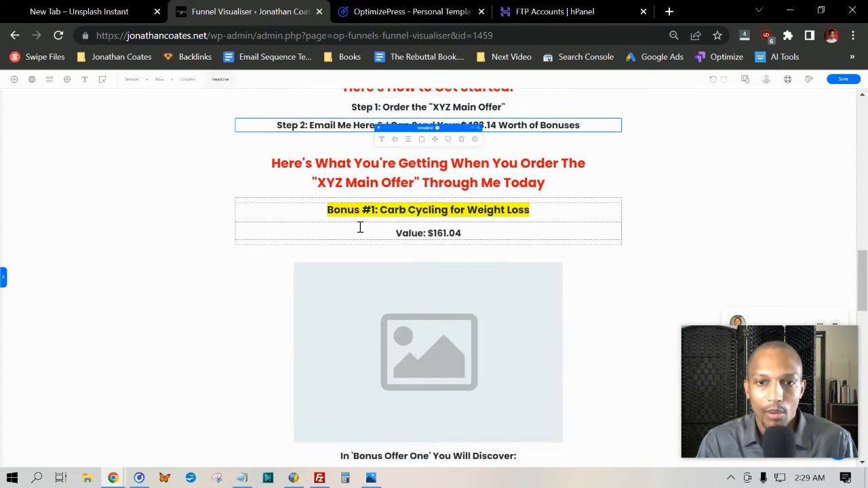
pyautogui.click(379, 211)
pyautogui.moveTo(379, 210); pyautogui.dragTo(555, 211)
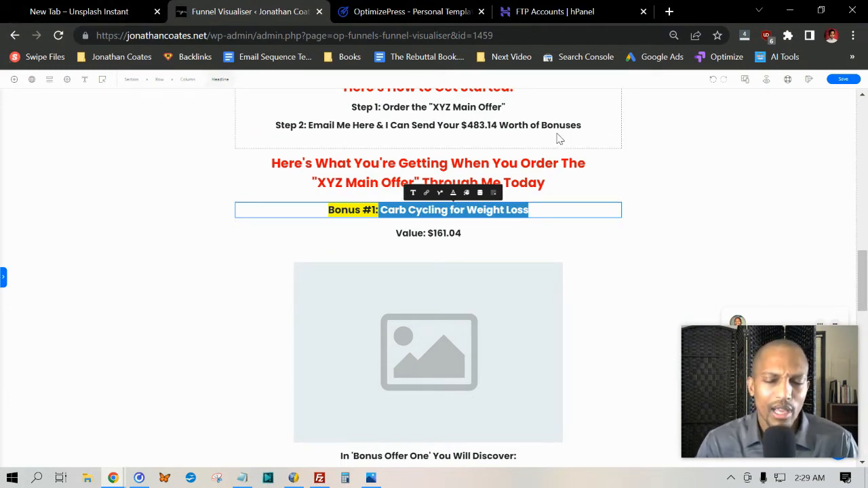
pyautogui.scroll(-1, 566, 163)
pyautogui.scroll(-2, 432, 163)
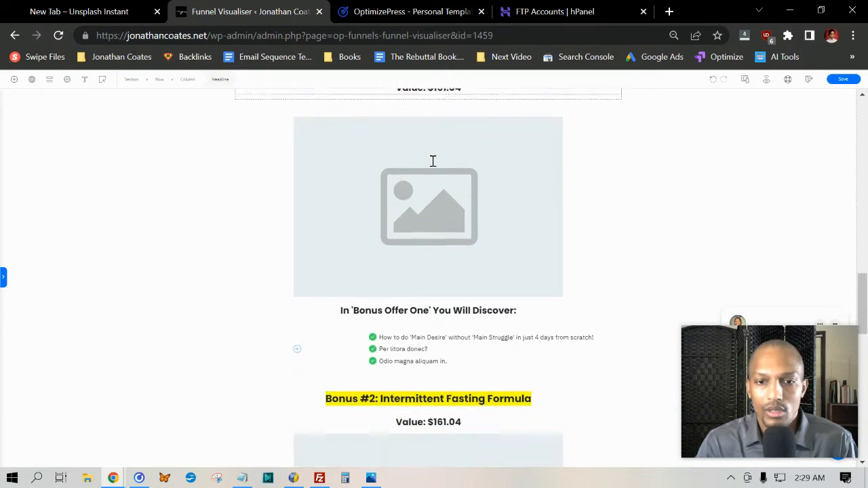
pyautogui.click(407, 166)
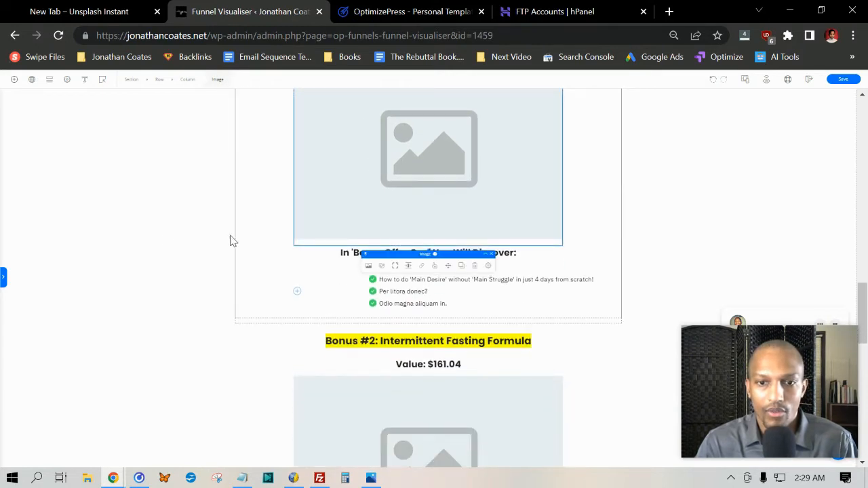
pyautogui.click(193, 240)
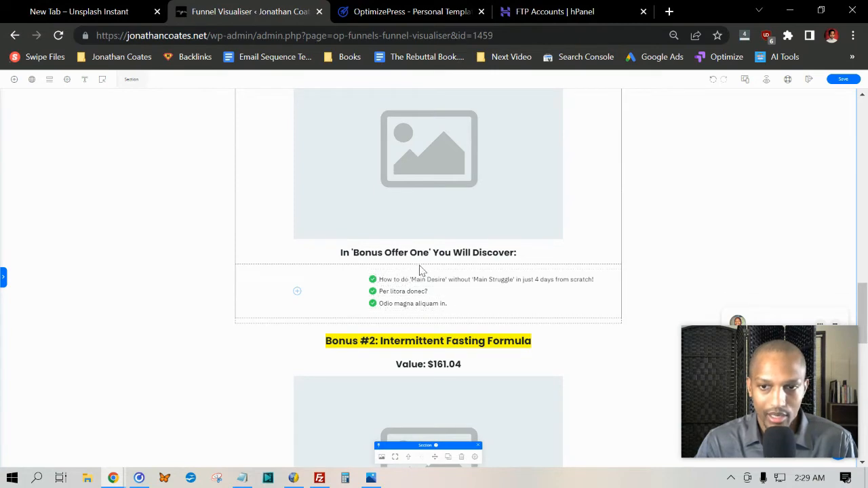
# Review the Bonus #2 and Bonus #3 blocks, including the titles, image placeholders and the lists of what buyers will discover
pyautogui.scroll(-1, 422, 271)
pyautogui.scroll(-1, 414, 258)
pyautogui.click(336, 203)
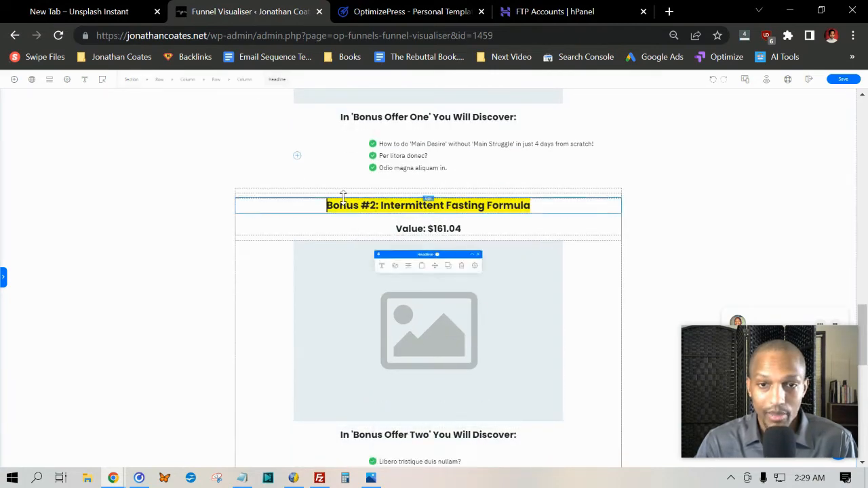
pyautogui.scroll(-3, 339, 210)
pyautogui.scroll(-2, 344, 220)
pyautogui.click(380, 192)
pyautogui.scroll(-3, 379, 196)
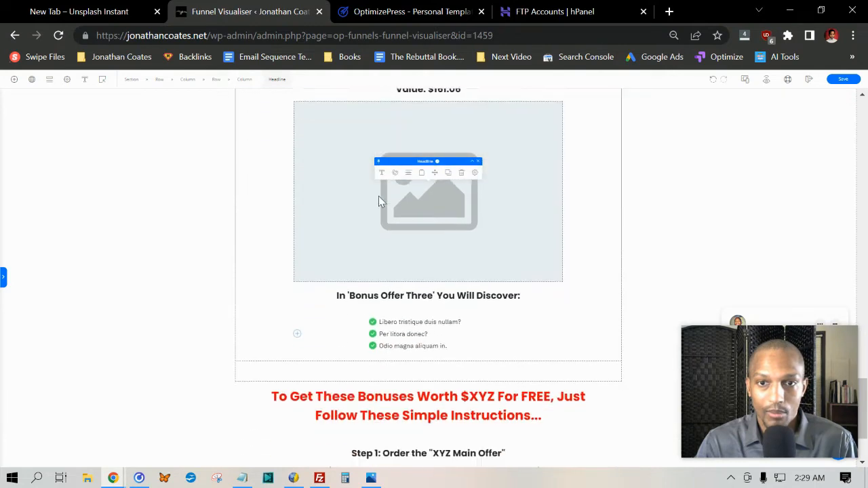
pyautogui.scroll(4, 415, 187)
pyautogui.scroll(2, 379, 187)
pyautogui.click(373, 178)
pyautogui.scroll(-1, 382, 228)
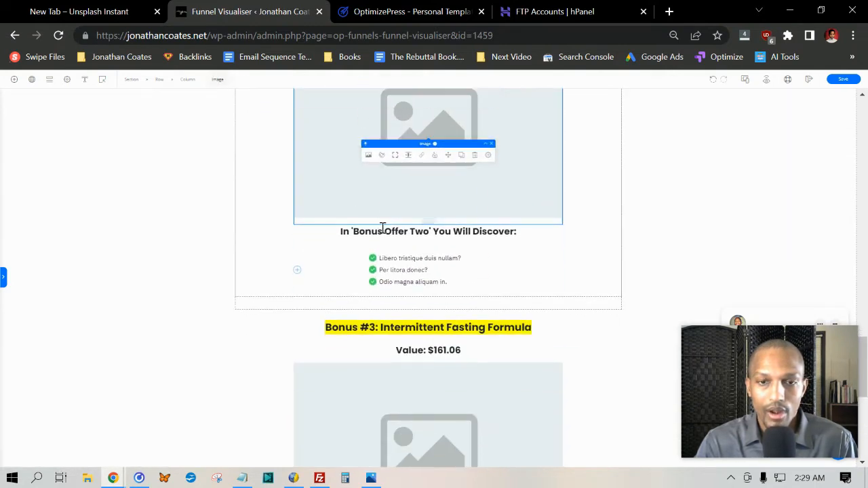
pyautogui.click(378, 265)
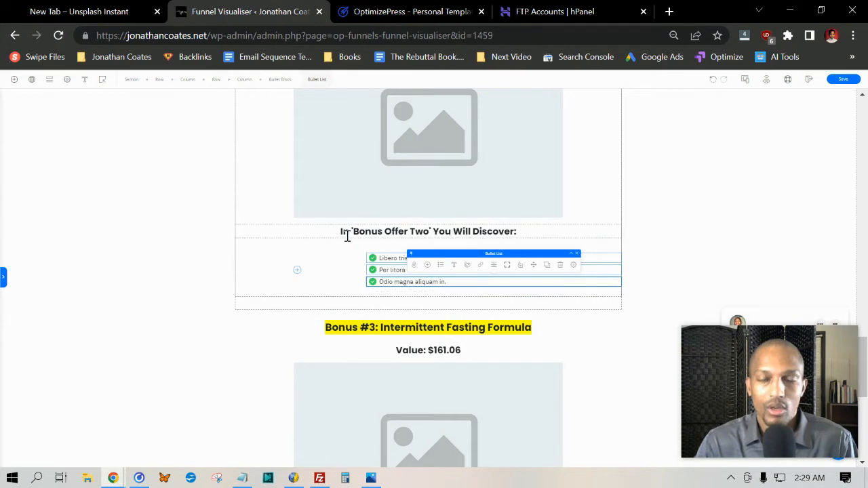
# Examine the value line under the Bonus #3 title and the discovery list at the end of that block
pyautogui.scroll(-3, 346, 235)
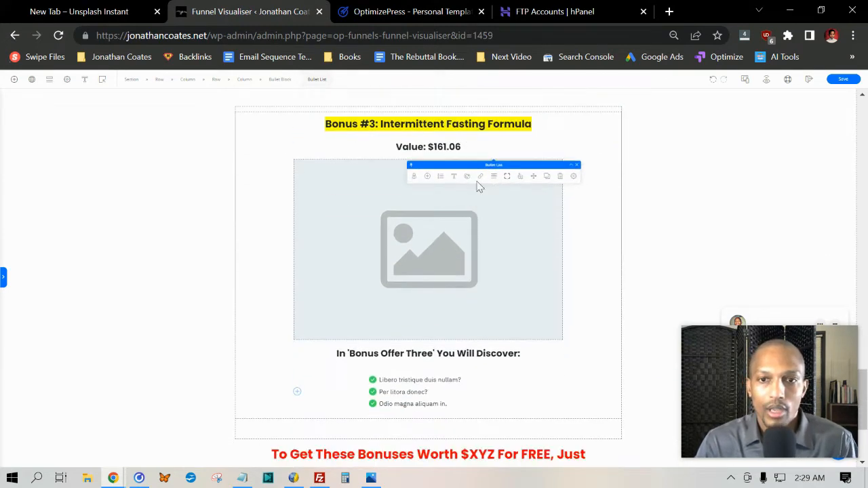
pyautogui.click(449, 148)
pyautogui.doubleClick(450, 148)
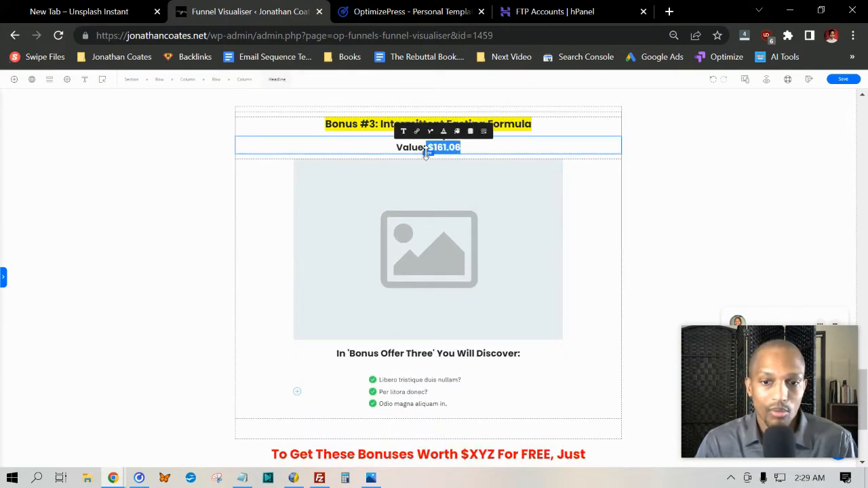
pyautogui.scroll(-2, 366, 265)
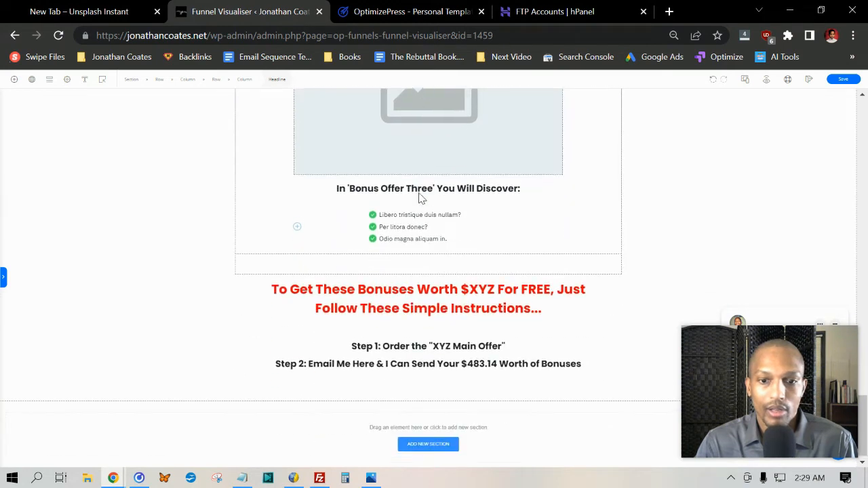
# Read the closing "To Get These Bonuses Worth $XYZ For FREE" headline and the two instruction steps beneath it
pyautogui.click(278, 279)
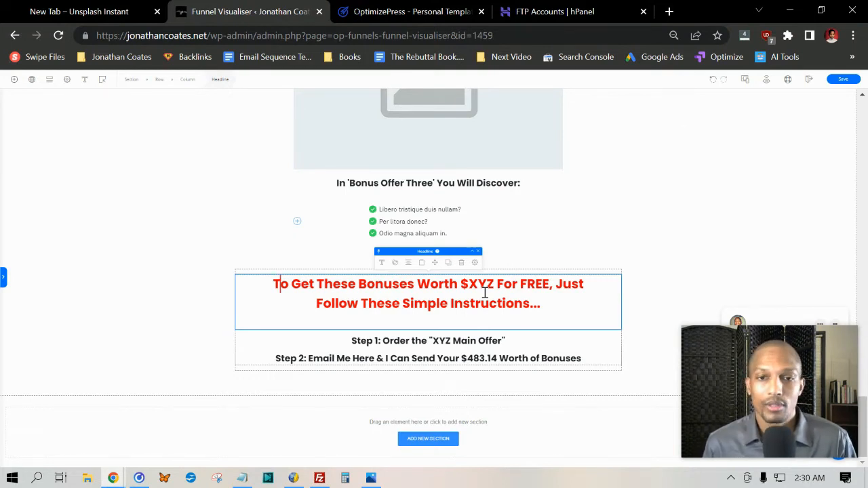
pyautogui.click(680, 199)
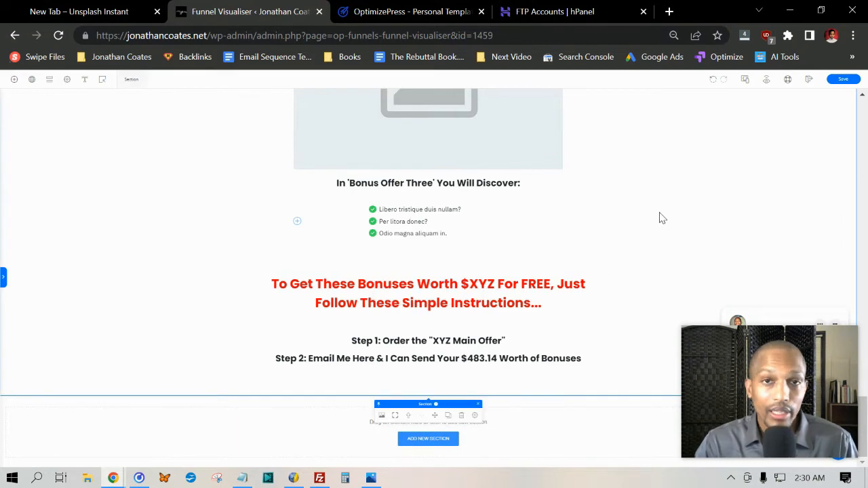
pyautogui.scroll(3, 748, 199)
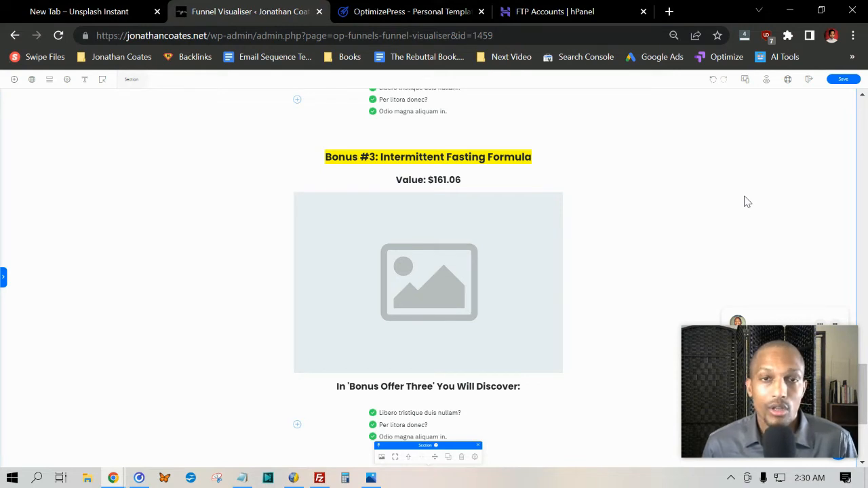
# Look through the saved templates in the My Sections category of the sections library, then close the library
pyautogui.click(67, 82)
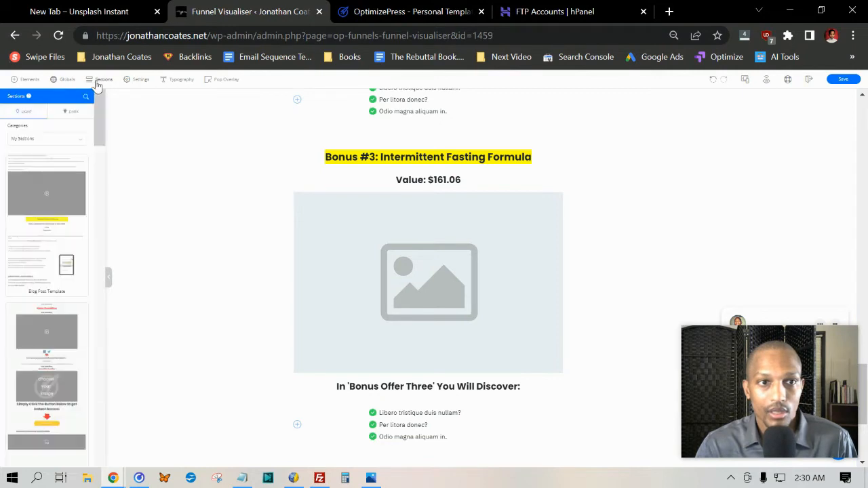
pyautogui.click(60, 140)
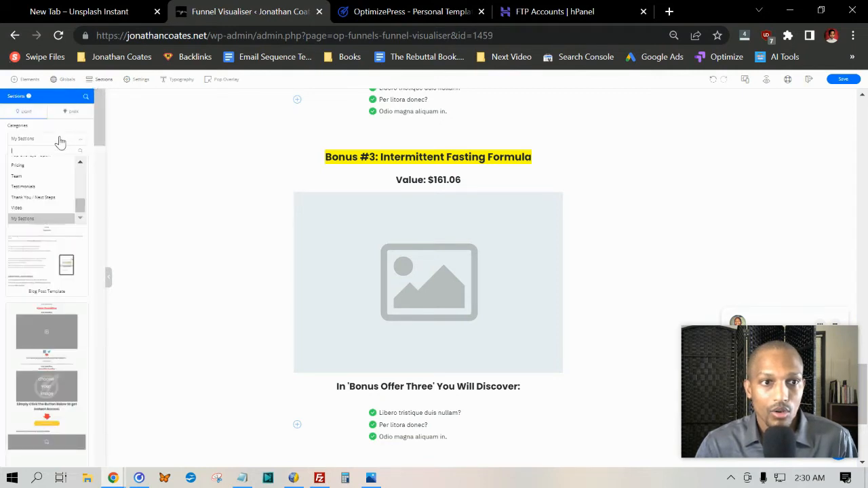
pyautogui.click(34, 219)
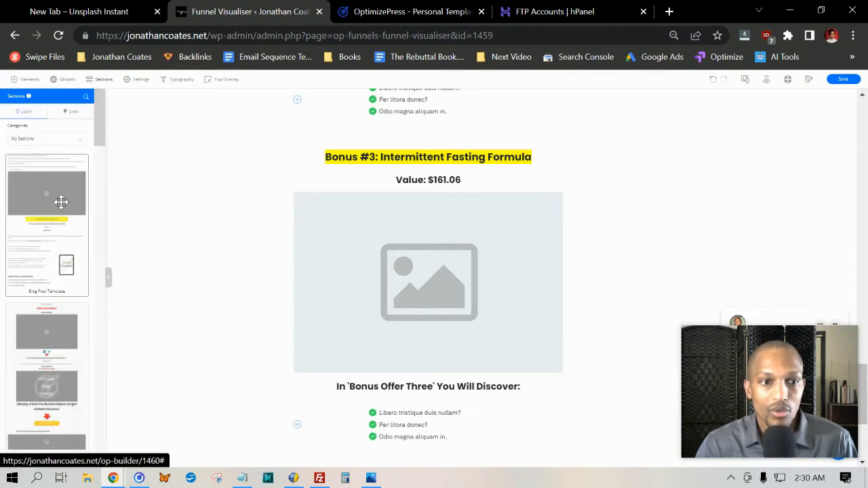
pyautogui.scroll(-5, 63, 212)
pyautogui.scroll(6, 65, 209)
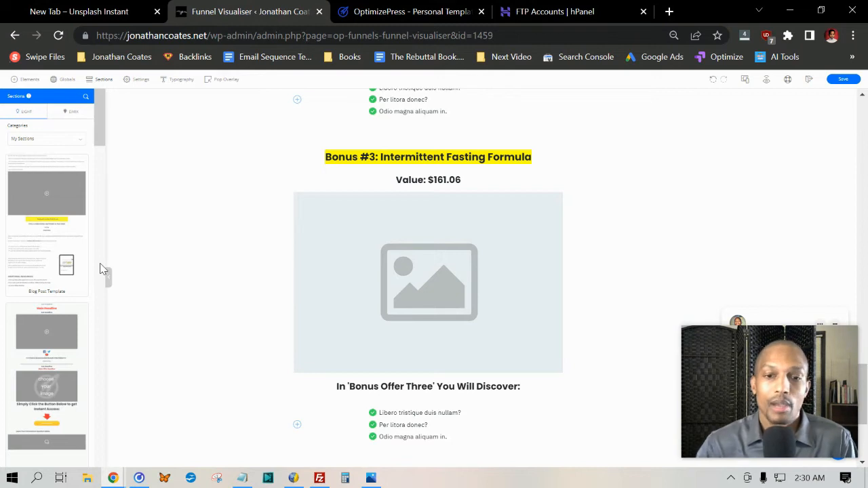
pyautogui.click(208, 198)
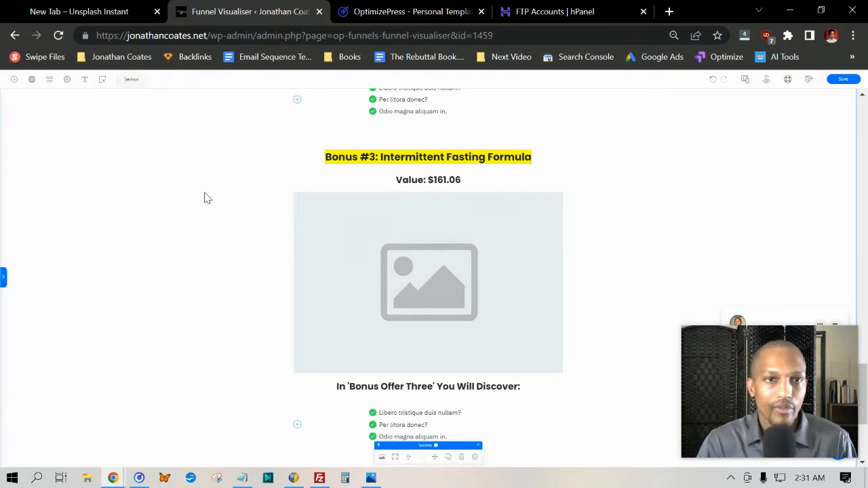
# Delete the empty section above the "For a Limited Time Only:" headline and look over the page
pyautogui.scroll(10, 207, 198)
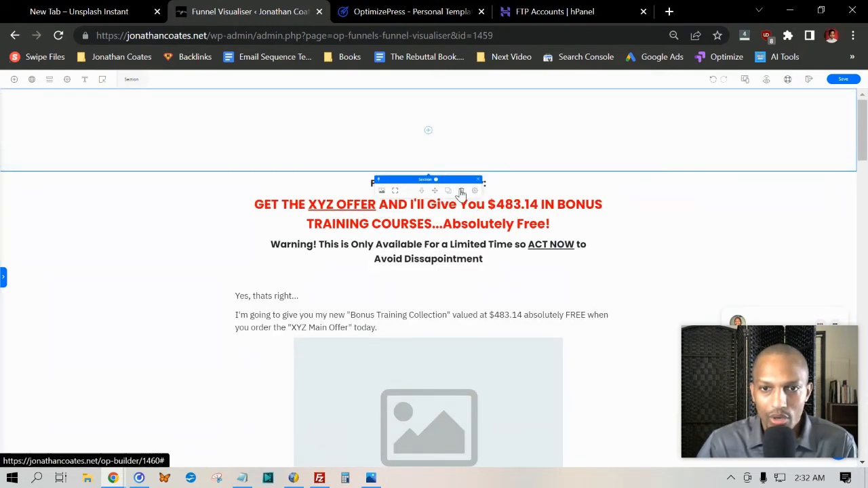
pyautogui.click(461, 191)
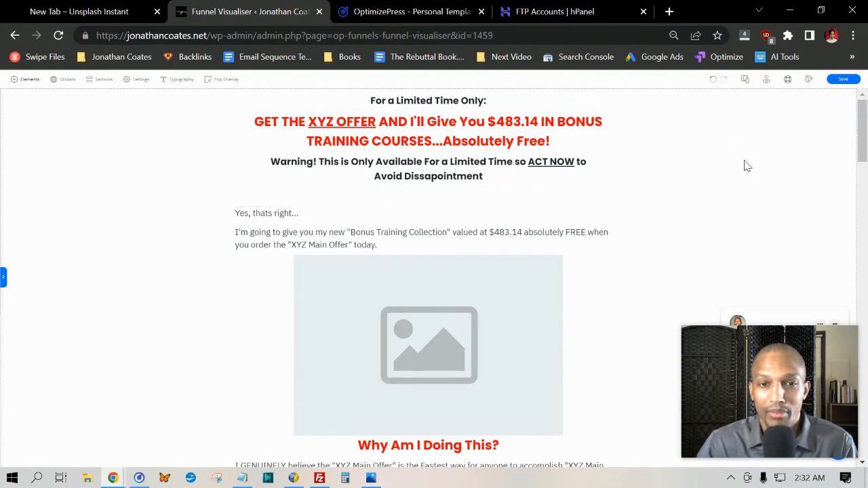
pyautogui.scroll(-1, 743, 173)
pyautogui.scroll(1, 728, 168)
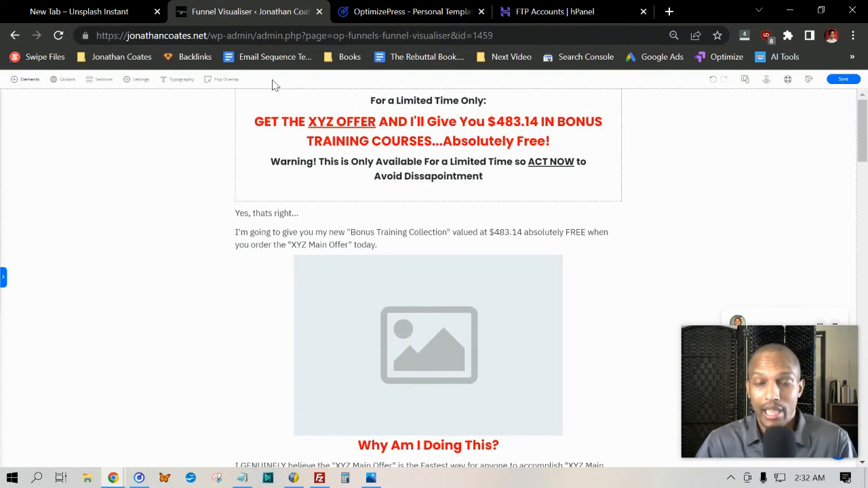
pyautogui.scroll(-20, 652, 129)
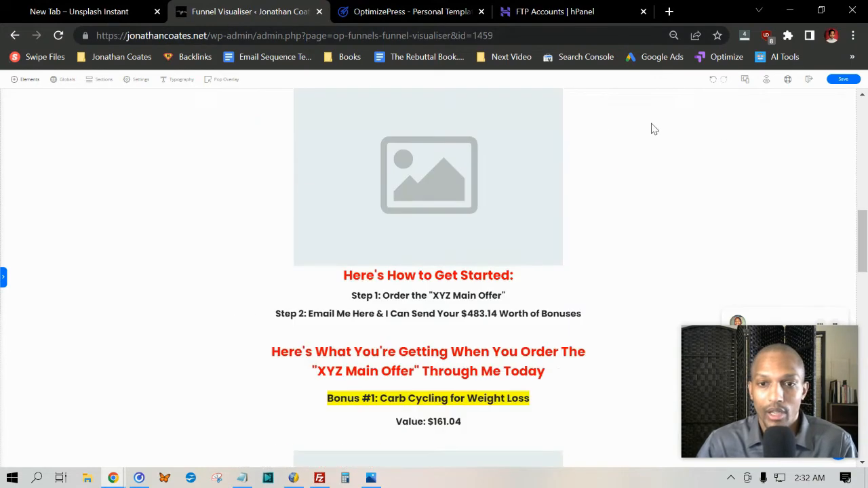
pyautogui.scroll(5, 653, 175)
pyautogui.scroll(20, 653, 175)
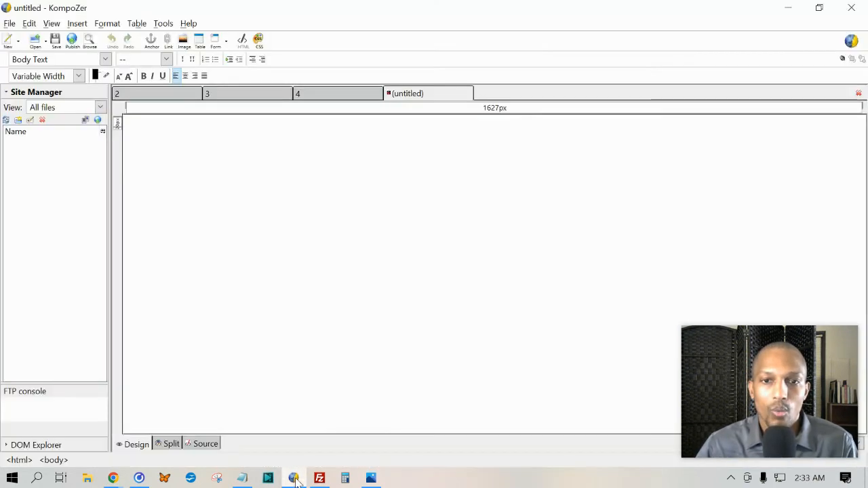
# Switch to KompoZer, paste the copied bonus page with its formatting into the untitled document and dismiss the connection alert
pyautogui.click(293, 478)
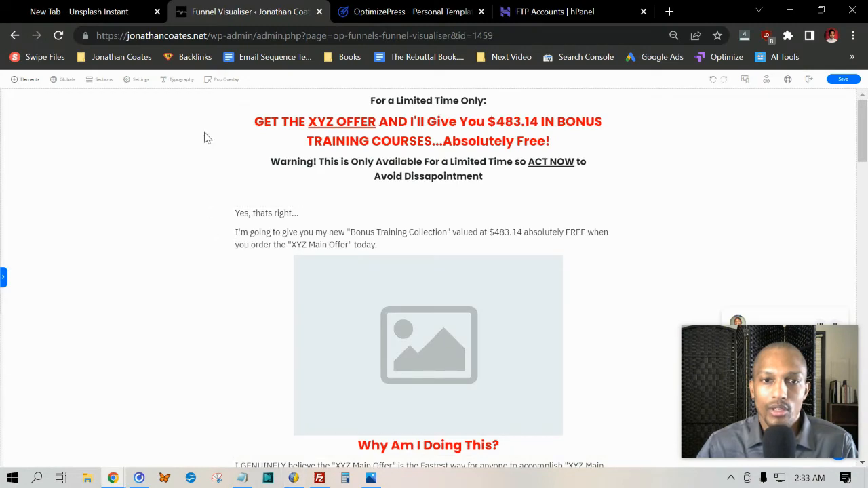
pyautogui.scroll(-4, 416, 295)
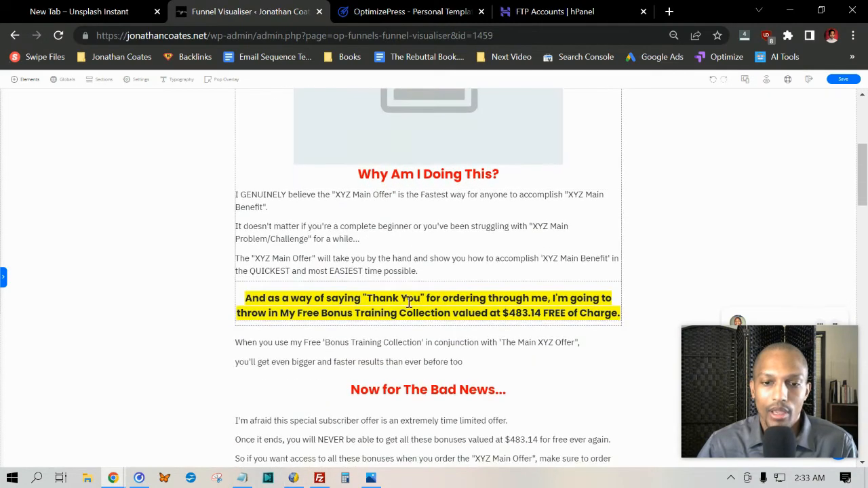
pyautogui.click(293, 478)
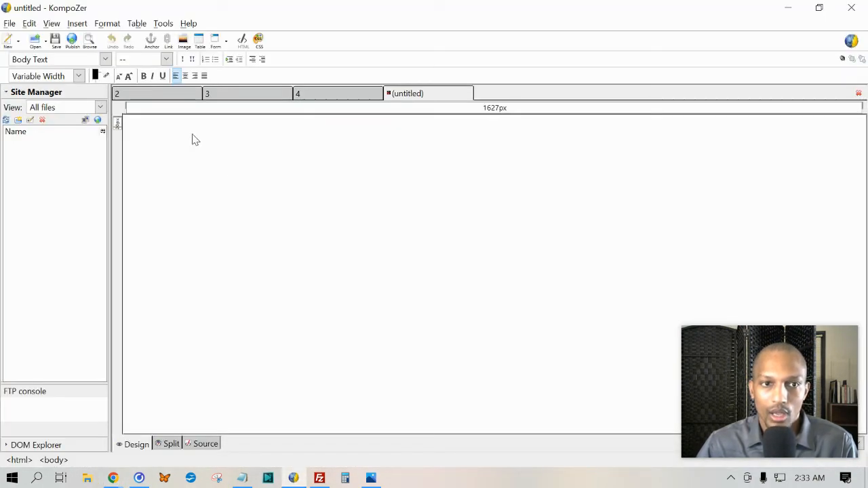
pyautogui.rightClick(193, 138)
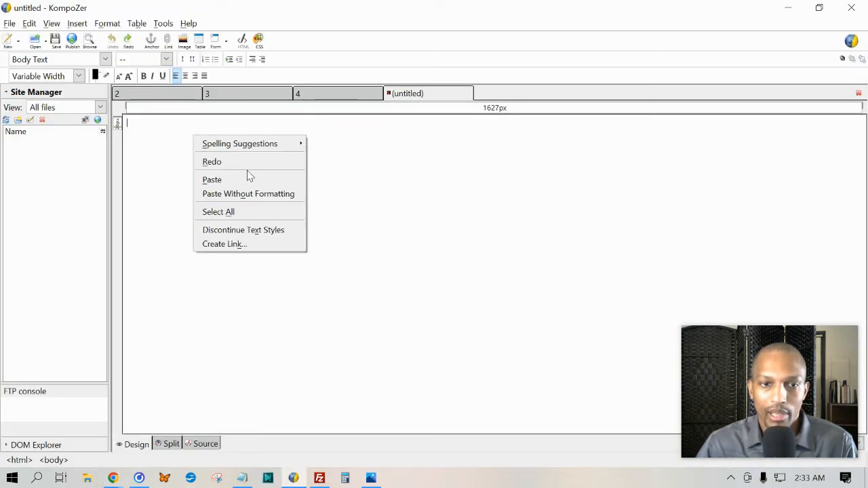
pyautogui.click(282, 181)
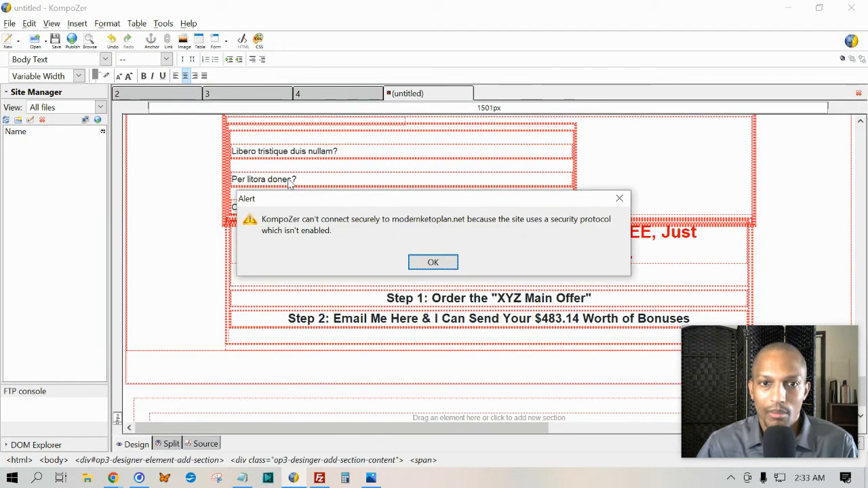
pyautogui.click(432, 263)
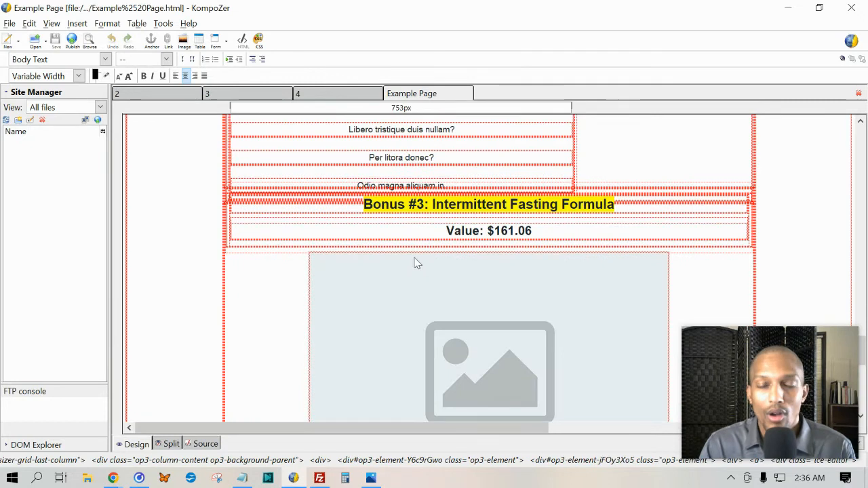
# Review the pasted page from the Bonus #3 block up to the main headline, and display its HTML source
pyautogui.scroll(4, 405, 264)
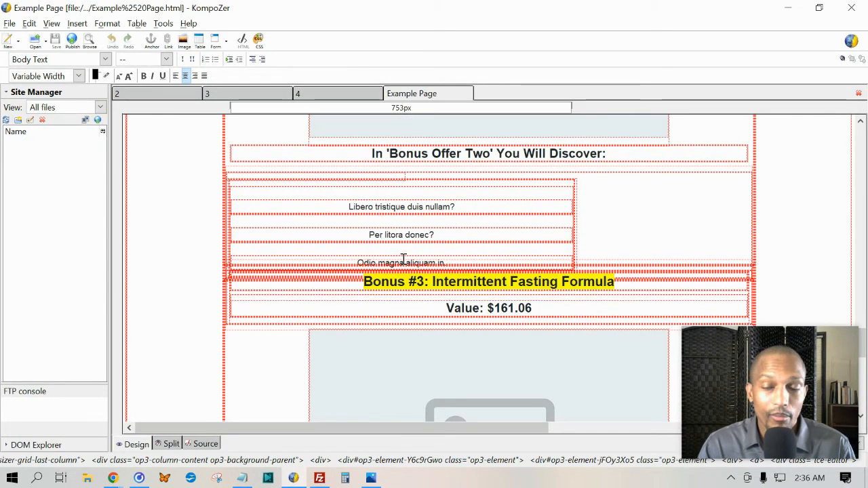
pyautogui.scroll(4, 403, 261)
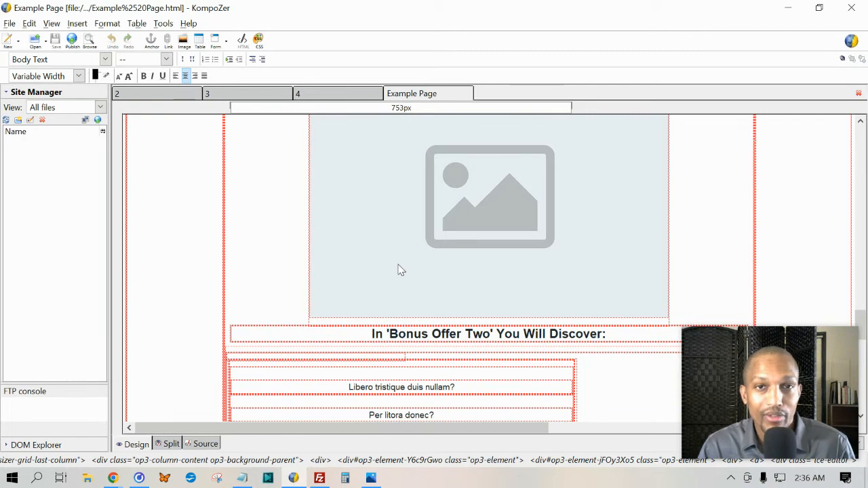
pyautogui.scroll(6, 400, 270)
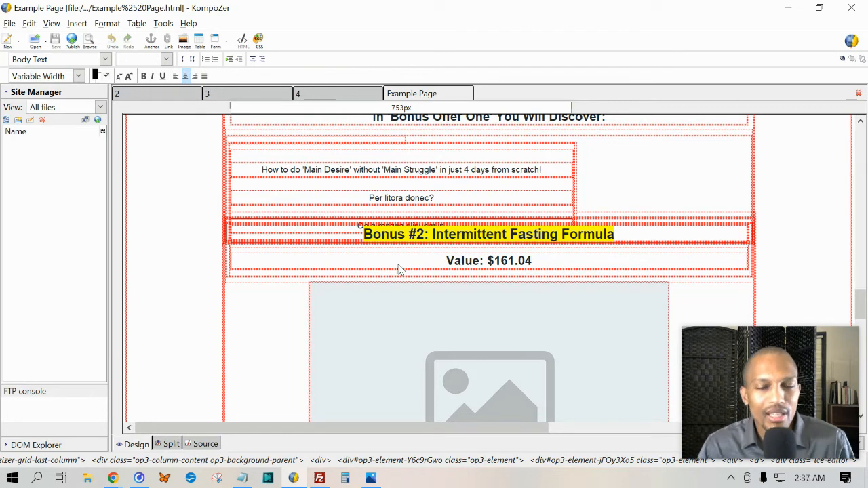
pyautogui.scroll(3, 400, 270)
pyautogui.scroll(2, 466, 285)
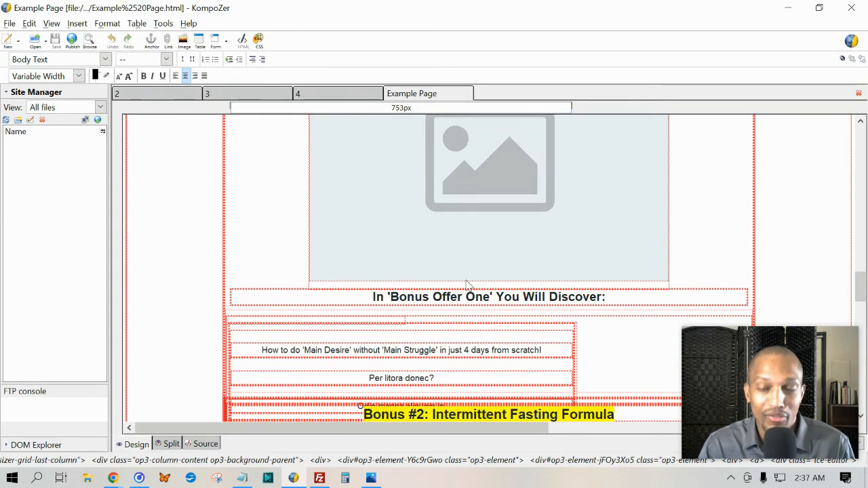
pyautogui.scroll(10, 466, 285)
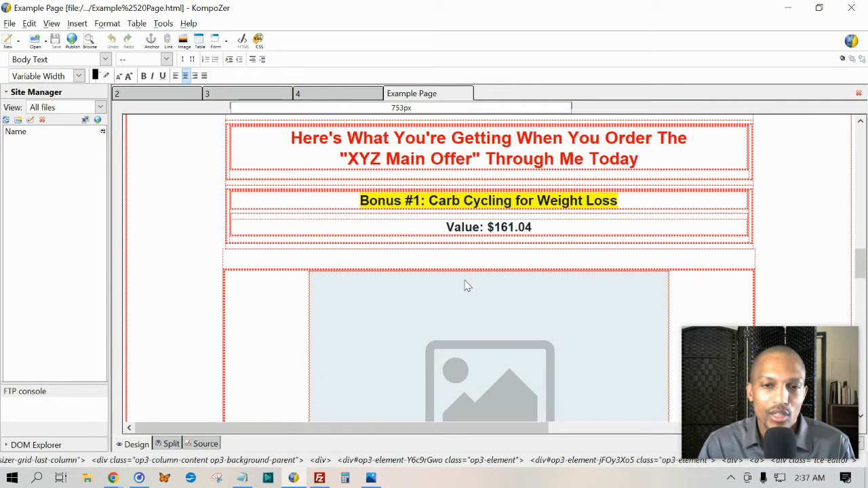
pyautogui.scroll(4, 466, 283)
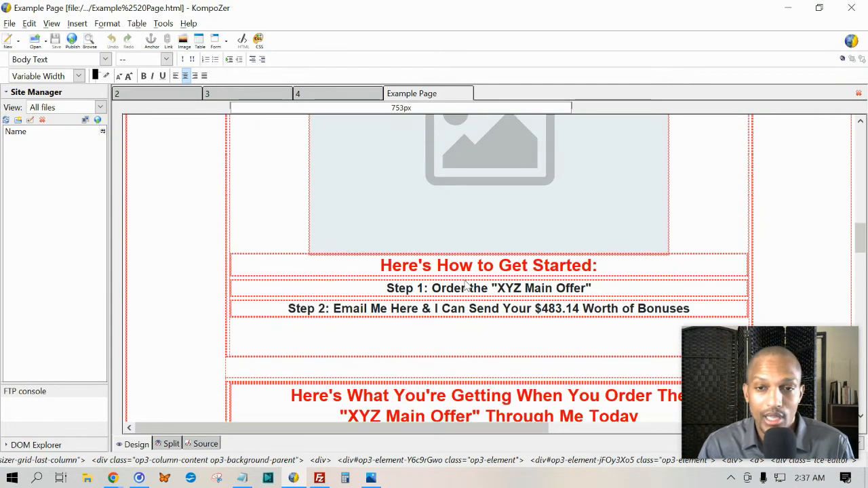
pyautogui.scroll(15, 466, 285)
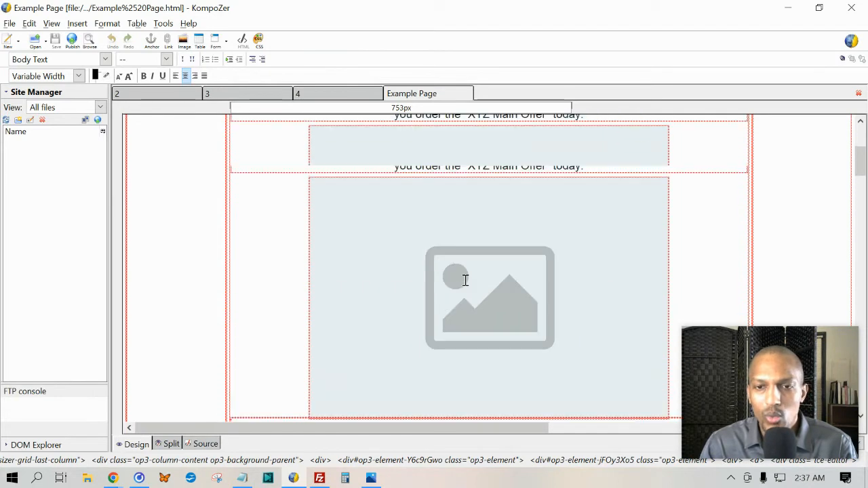
pyautogui.scroll(5, 465, 284)
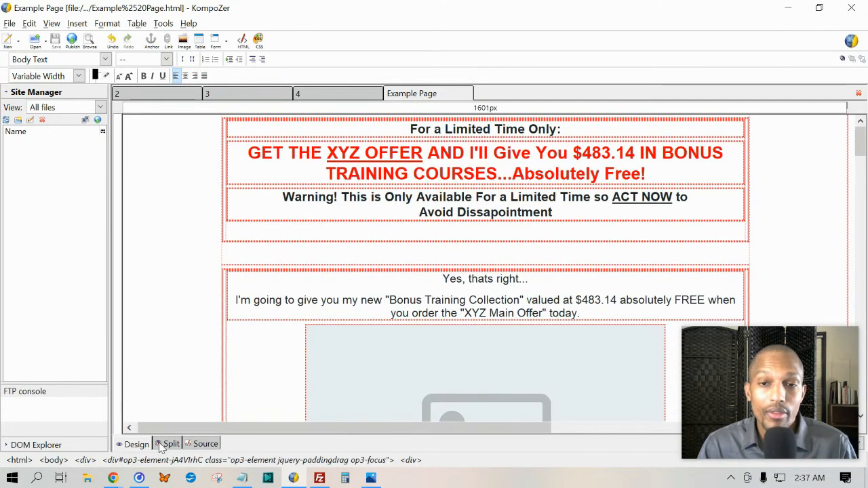
pyautogui.click(212, 445)
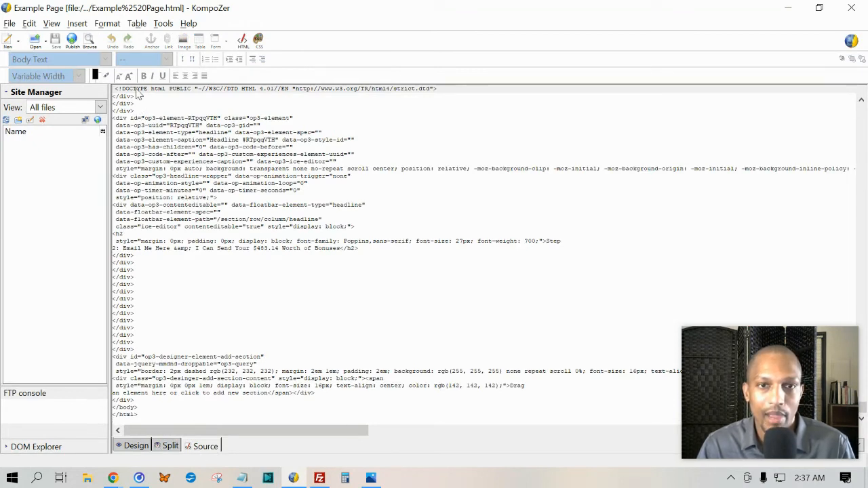
# Return to the design view, review the page from the main headline to the Why Am I Doing This? section, and select the placeholder image
pyautogui.click(135, 448)
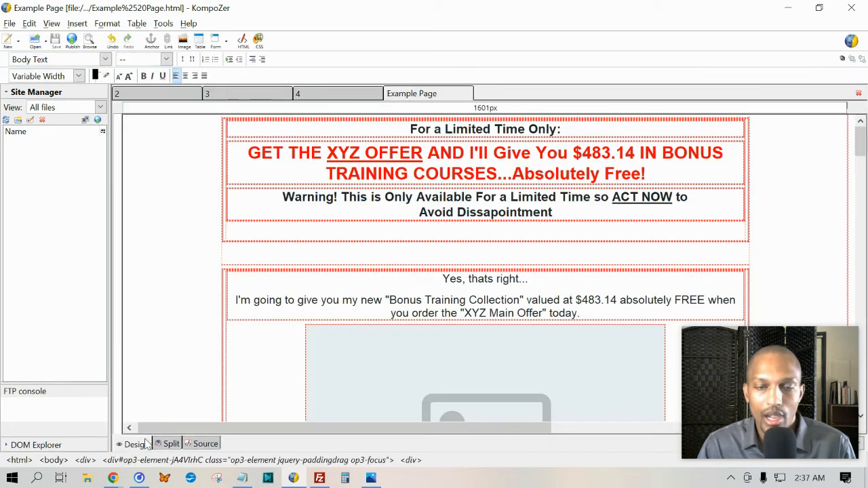
pyautogui.scroll(-5, 349, 204)
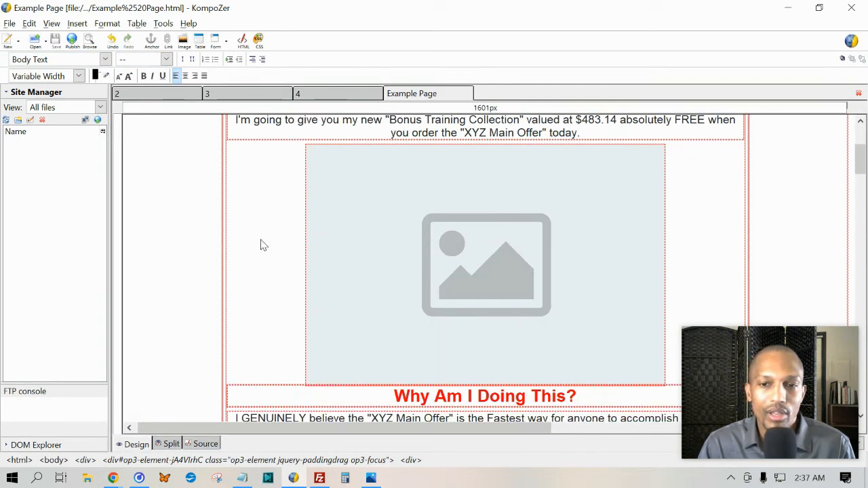
pyautogui.scroll(-4, 281, 227)
pyautogui.scroll(7, 350, 209)
pyautogui.click(351, 210)
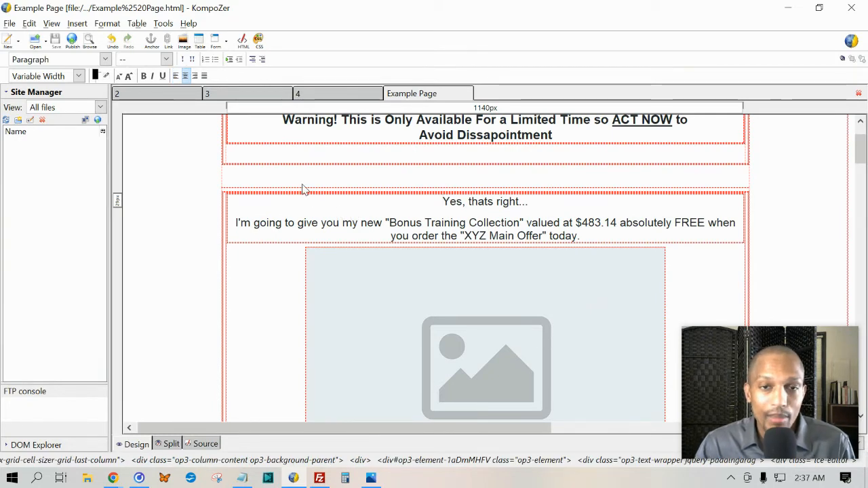
pyautogui.scroll(-3, 325, 199)
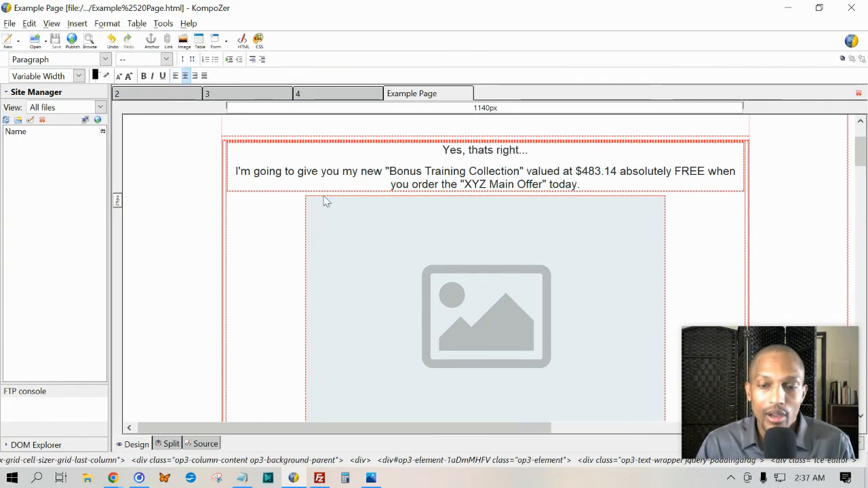
pyautogui.click(444, 268)
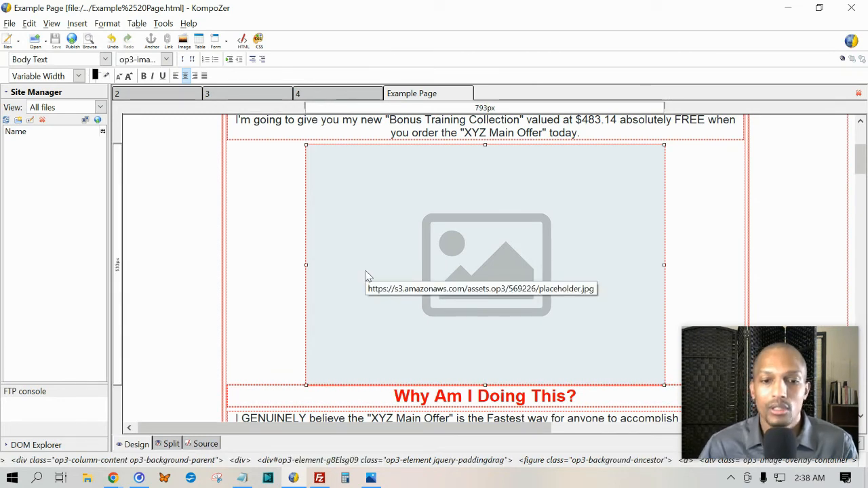
# Switch to FileZilla and look through the folders and files in the local user folder
pyautogui.click(319, 478)
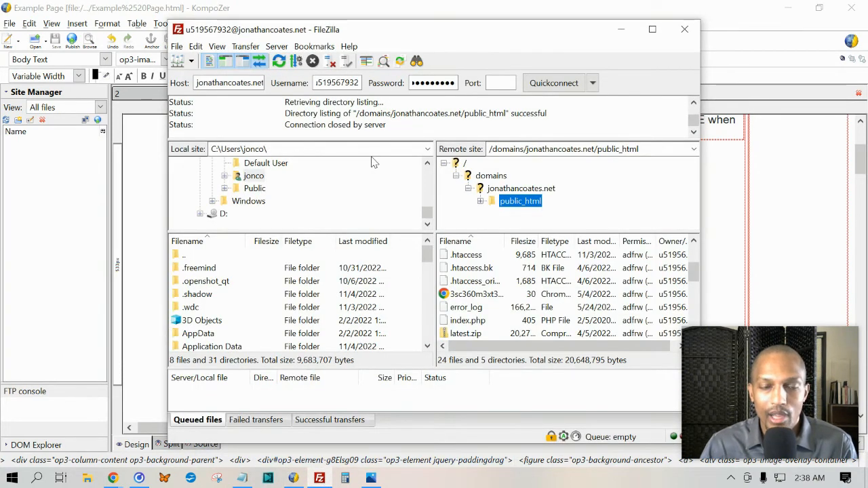
pyautogui.scroll(-3, 251, 268)
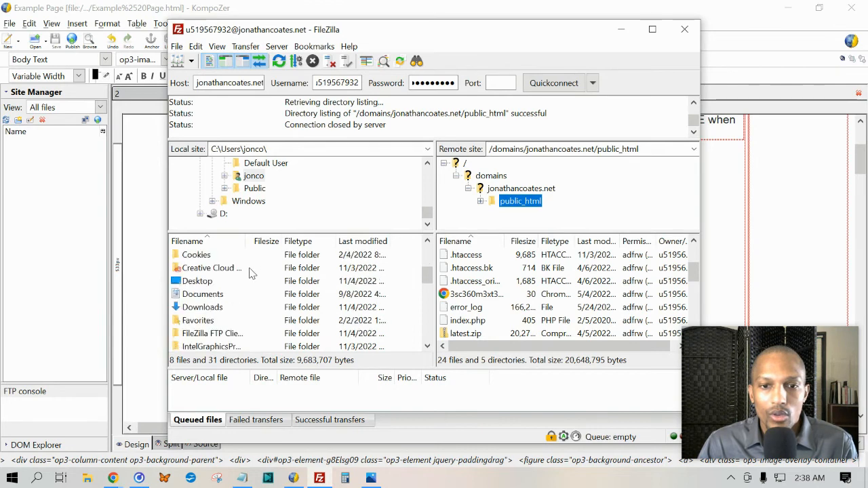
pyautogui.scroll(-6, 249, 271)
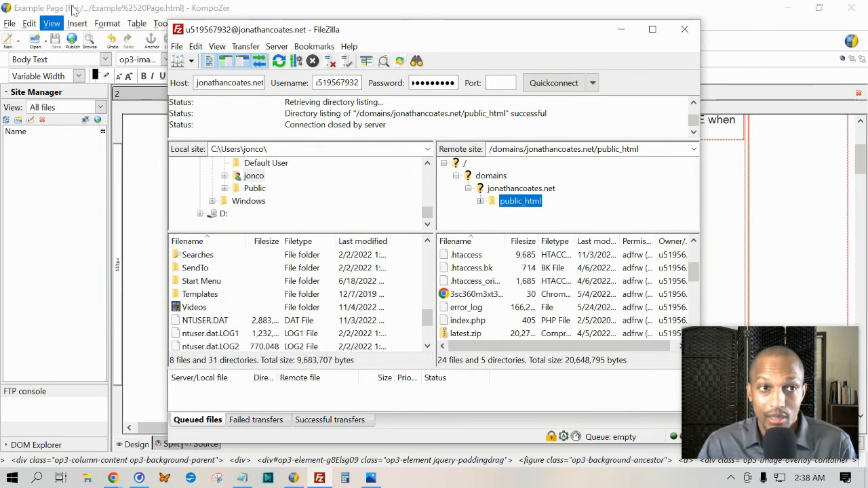
pyautogui.scroll(6, 238, 306)
pyautogui.scroll(-8, 234, 312)
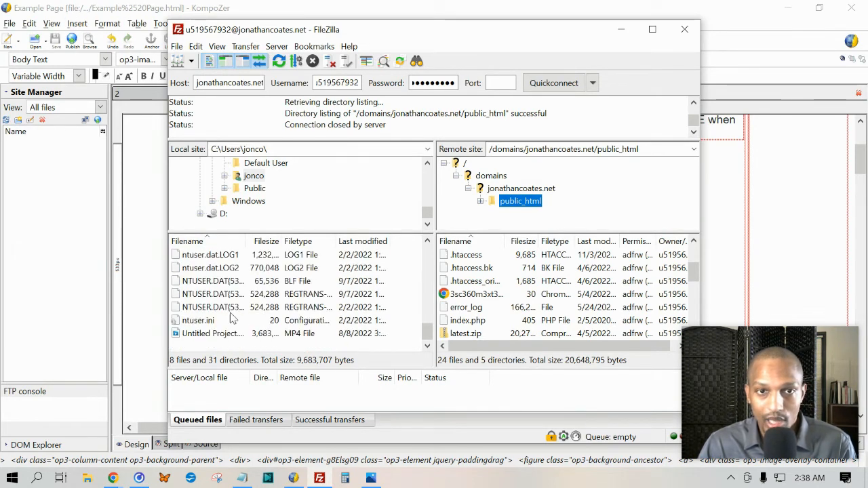
pyautogui.scroll(10, 231, 318)
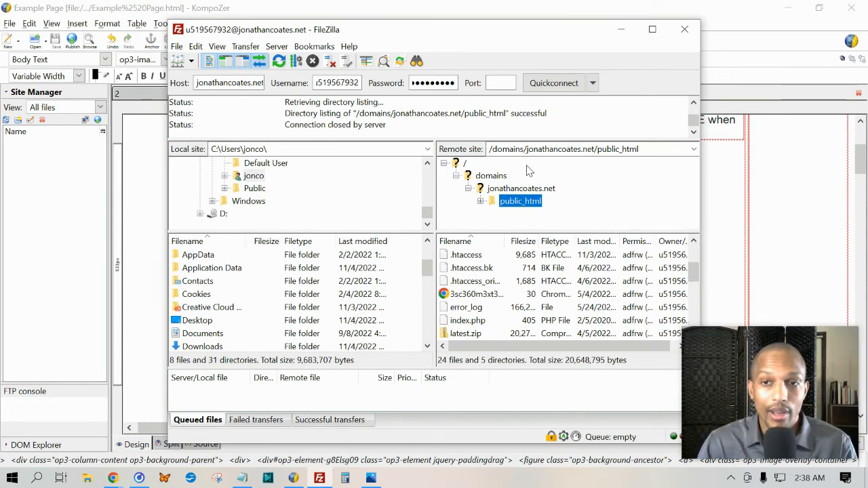
# Set the port to 21 and reconnect to the server, aborting the previous connection and connecting in the current tab
pyautogui.click(497, 82)
pyautogui.write('21')
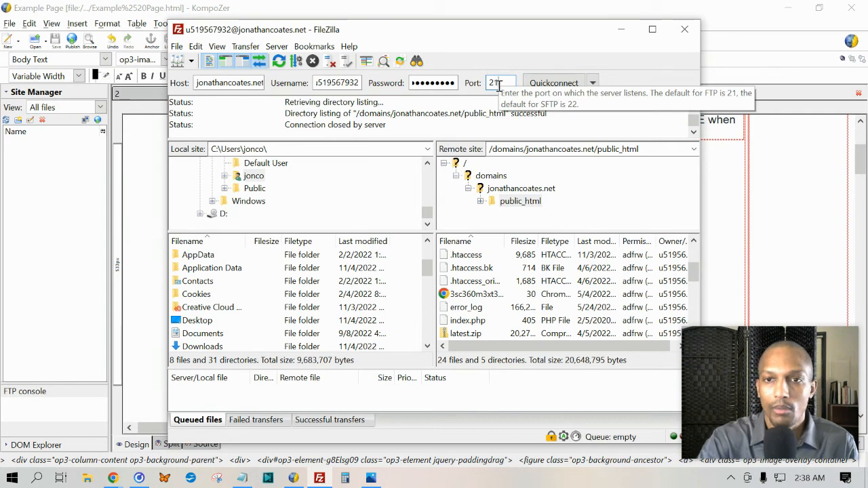
pyautogui.click(555, 83)
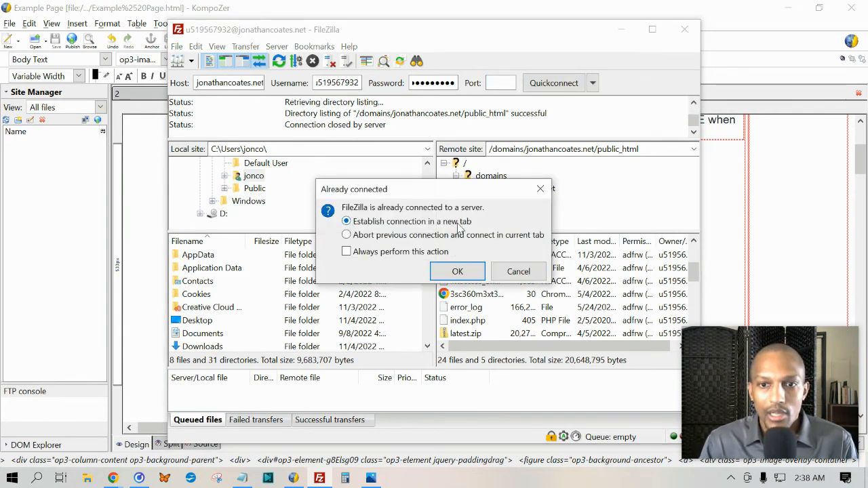
pyautogui.click(347, 234)
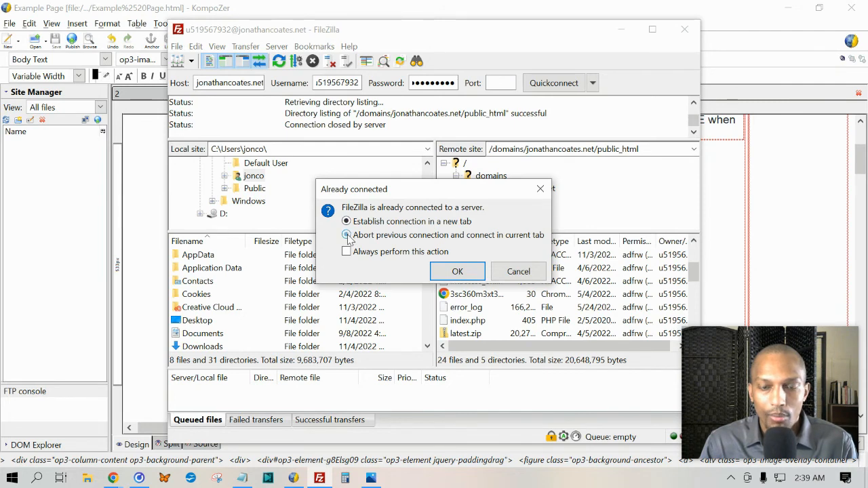
pyautogui.click(457, 271)
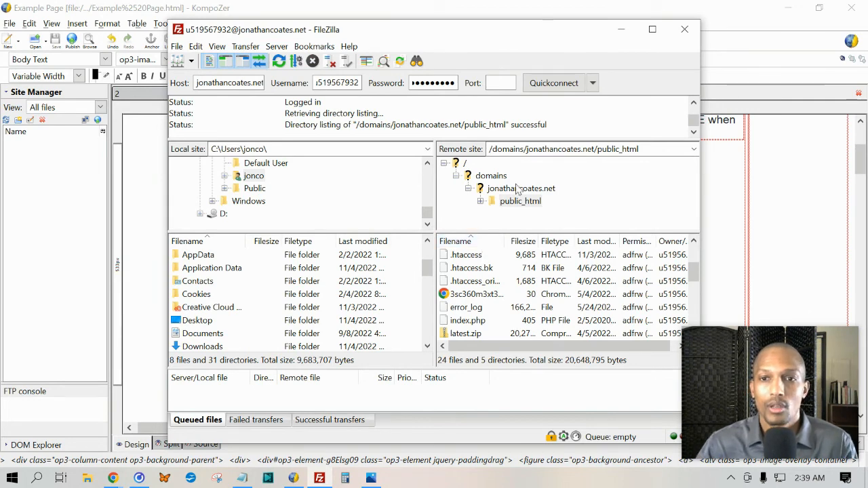
# Look through the files in the remote public_html folder and in the local user folder
pyautogui.scroll(-5, 519, 295)
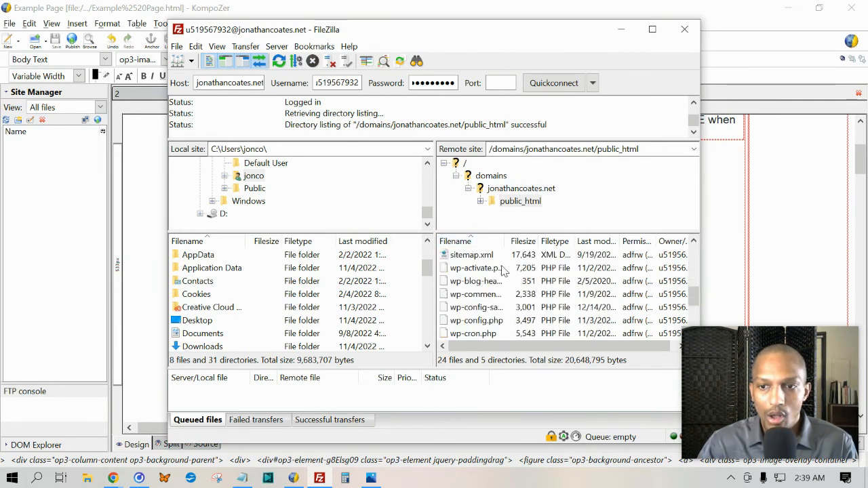
pyautogui.scroll(10, 495, 286)
pyautogui.scroll(-10, 232, 304)
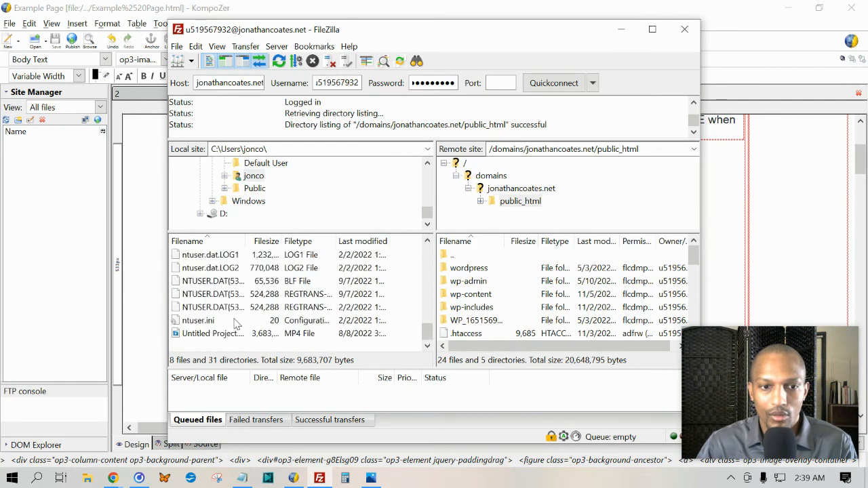
pyautogui.scroll(12, 236, 319)
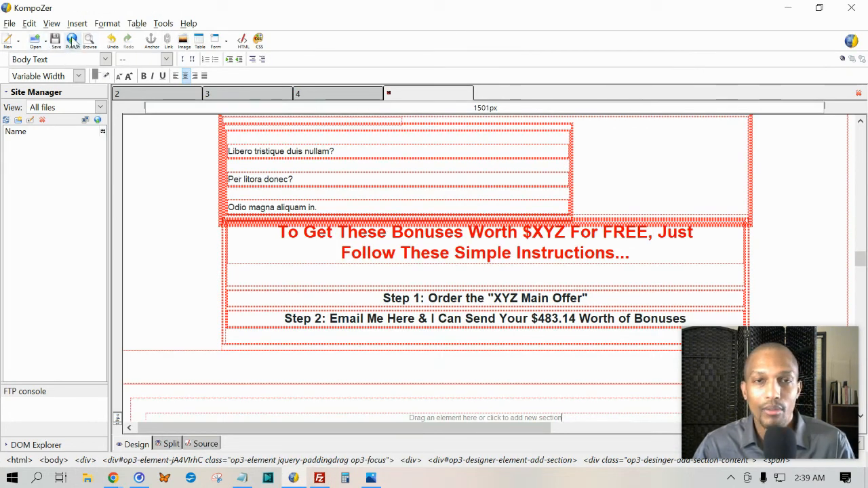
# Switch back to FileZilla and copy the file name of .htaccess_original in the remote public_html folder
pyautogui.click(319, 478)
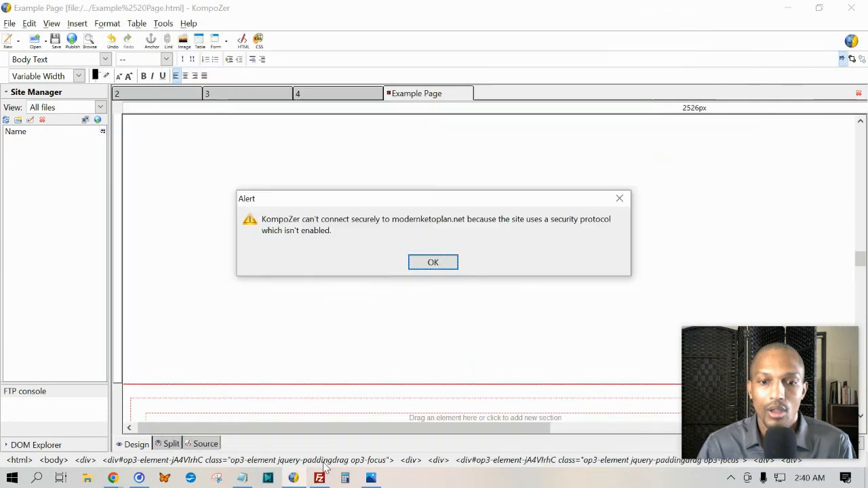
pyautogui.click(319, 477)
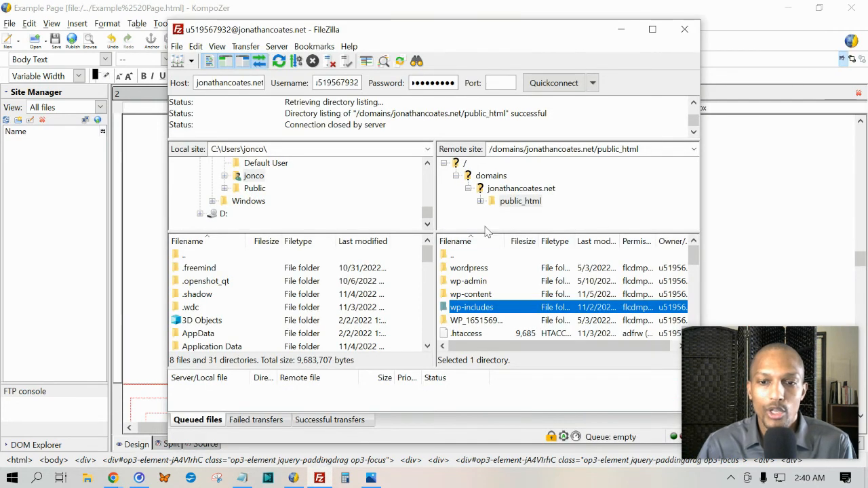
pyautogui.scroll(-2, 478, 306)
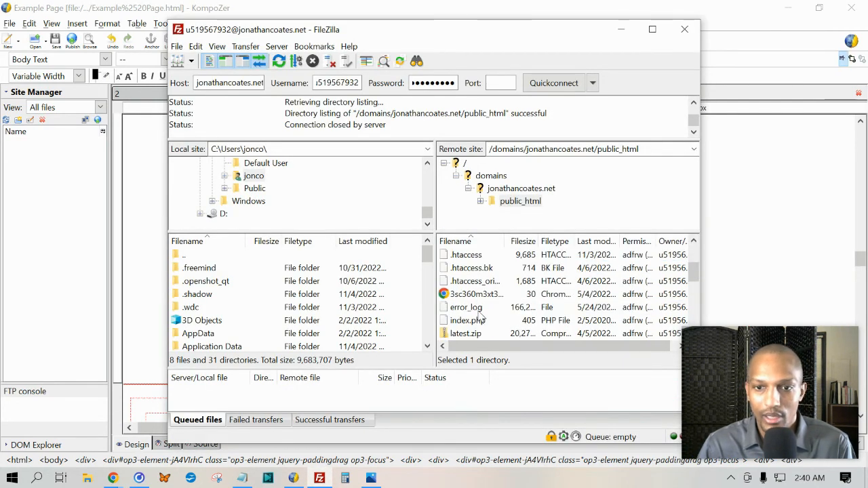
pyautogui.click(474, 281)
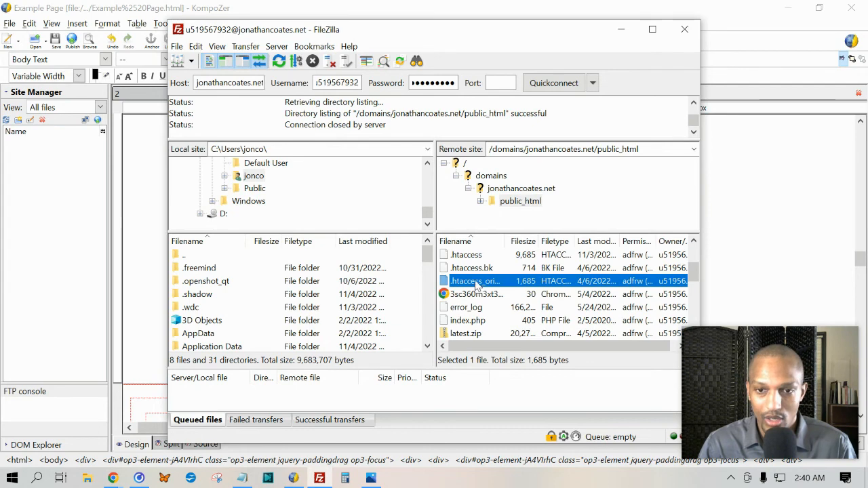
pyautogui.rightClick(476, 283)
pyautogui.click(513, 406)
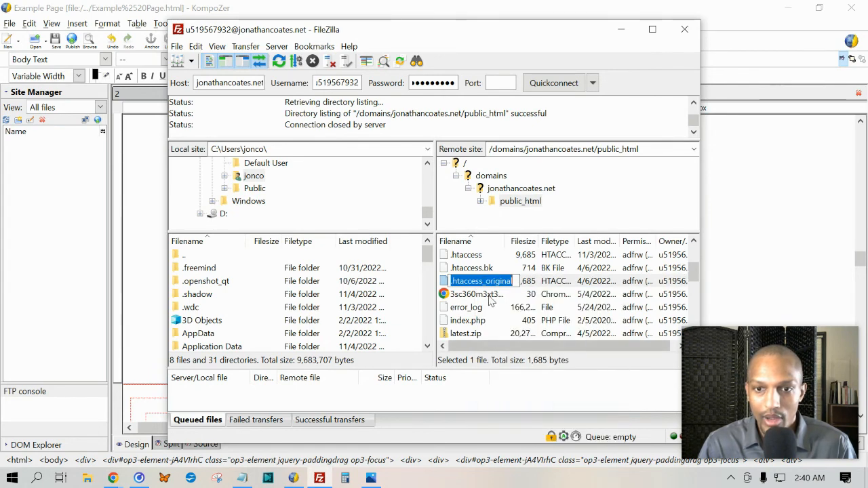
pyautogui.rightClick(487, 283)
pyautogui.click(522, 319)
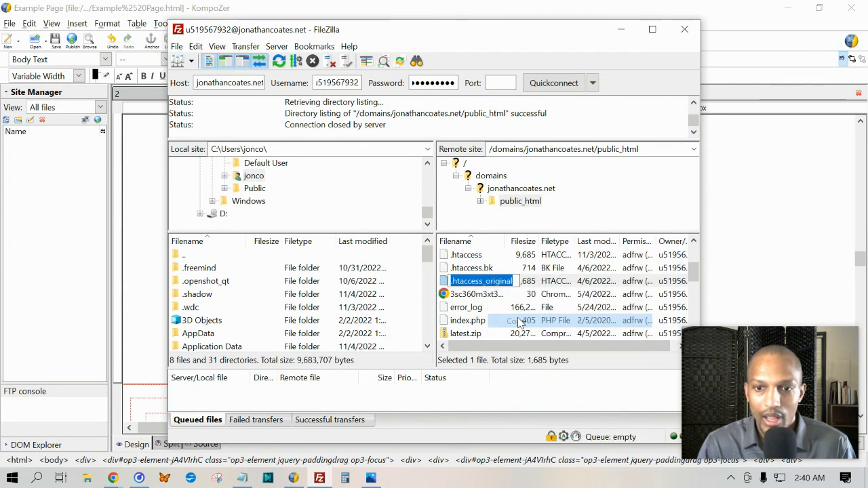